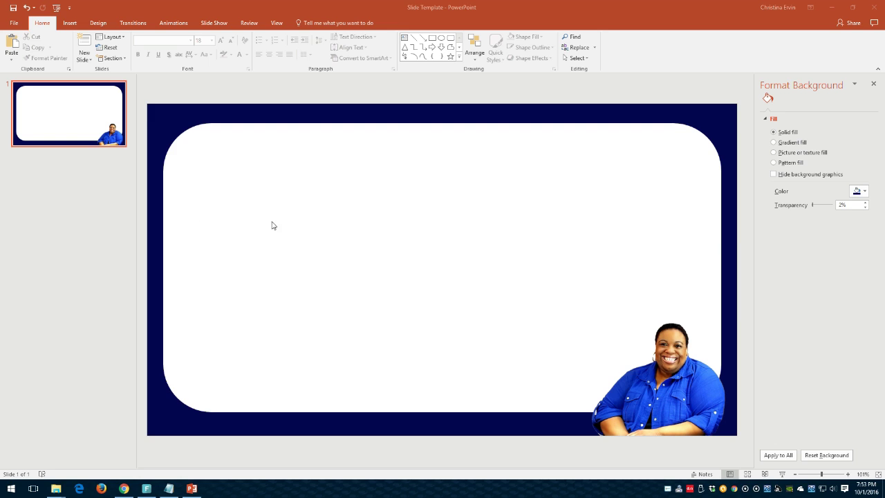
- Add a new slide with a blank layout after the first slide
left_click(53, 184)
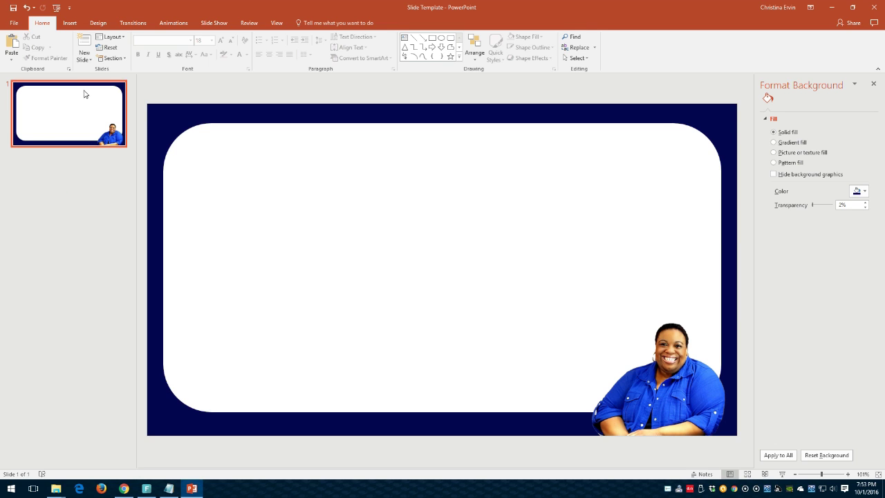
left_click(76, 169)
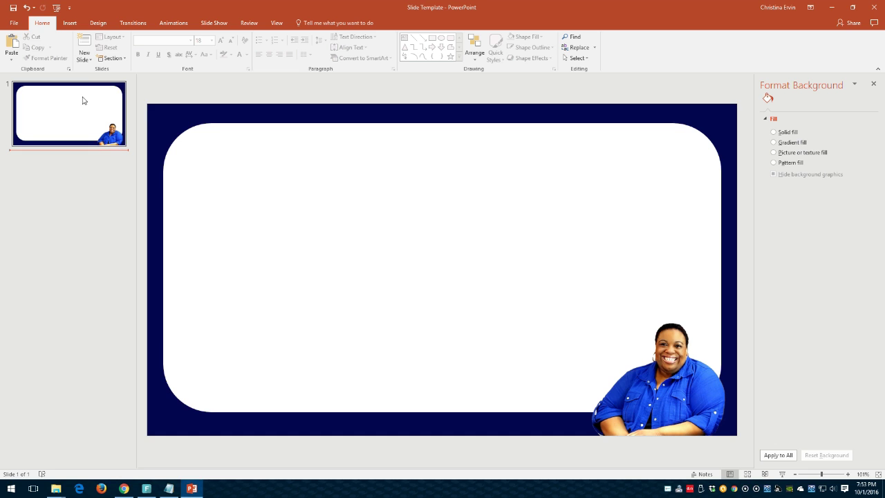
left_click(82, 43)
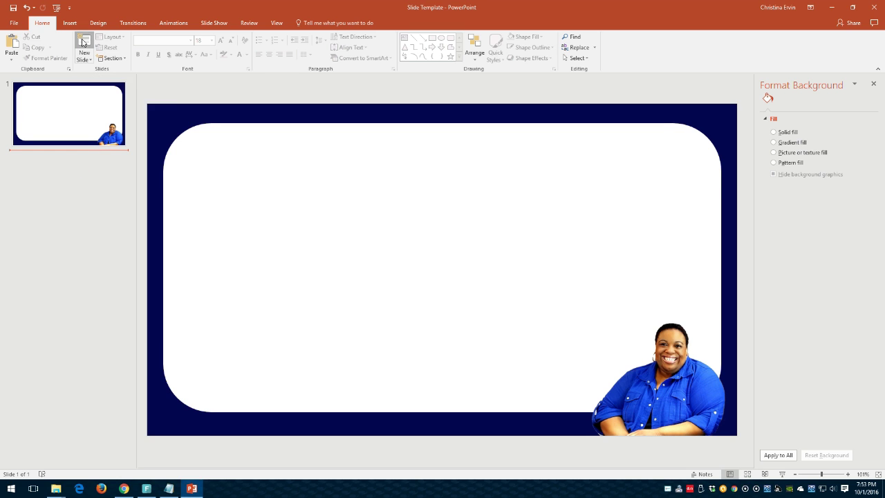
right_click(72, 187)
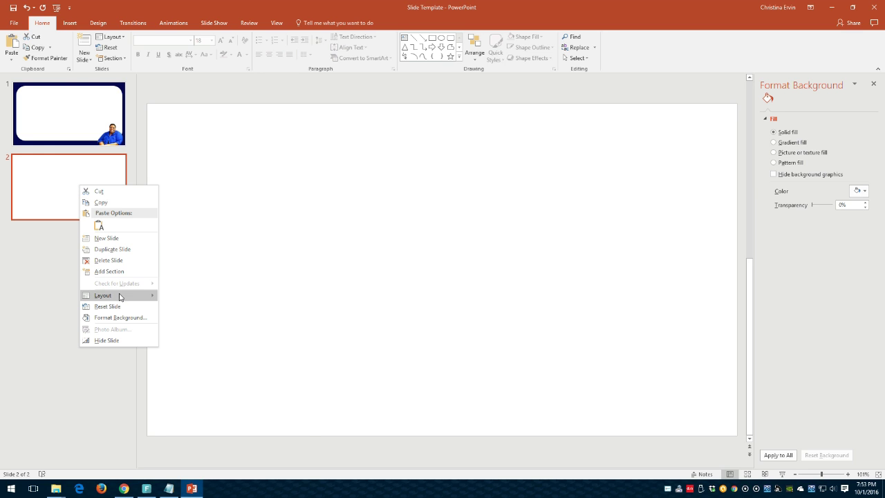
mouse_move(121, 297)
left_click(199, 406)
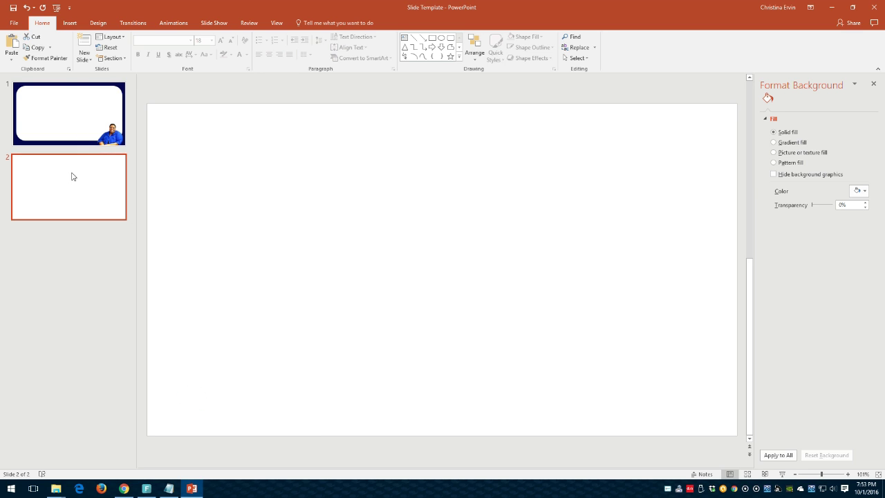
- Fill slide 2's background with a solid dark navy from the recent colors
left_click(415, 228)
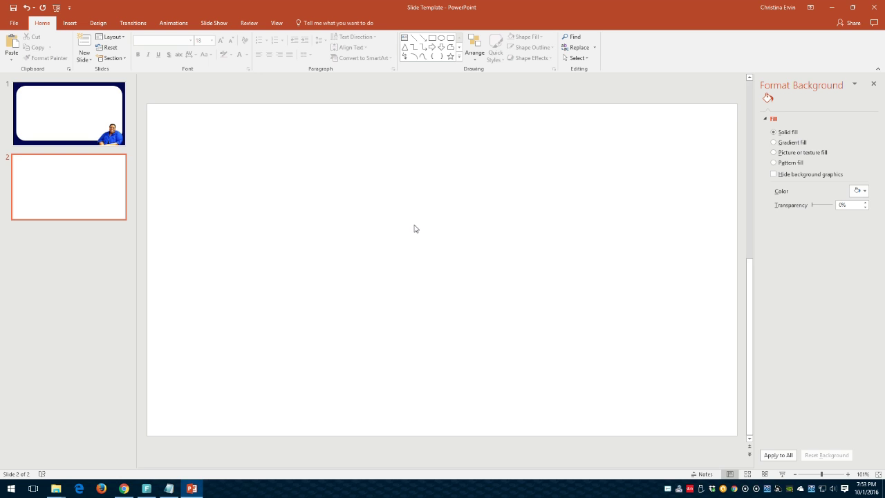
left_click(414, 225)
right_click(516, 229)
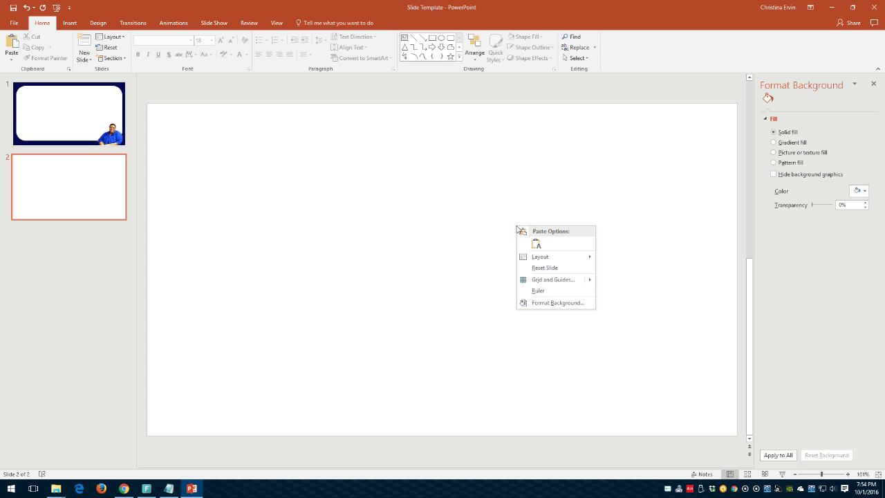
left_click(546, 303)
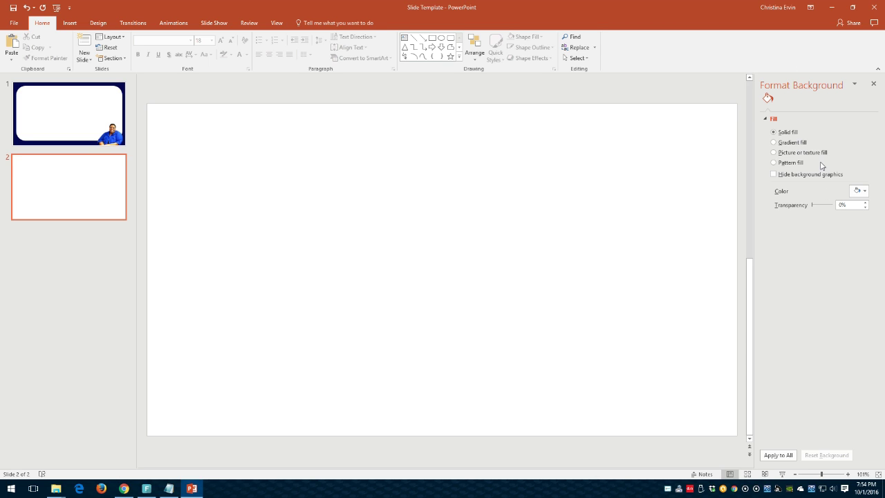
left_click(864, 191)
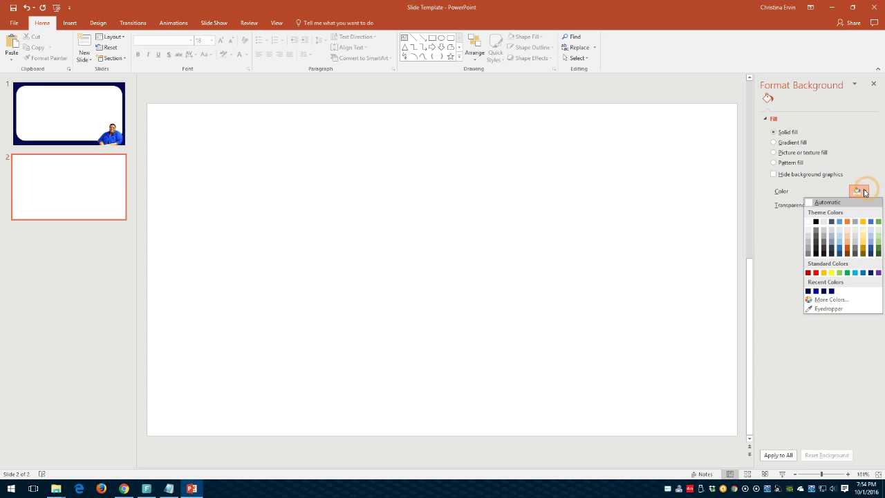
left_click(823, 291)
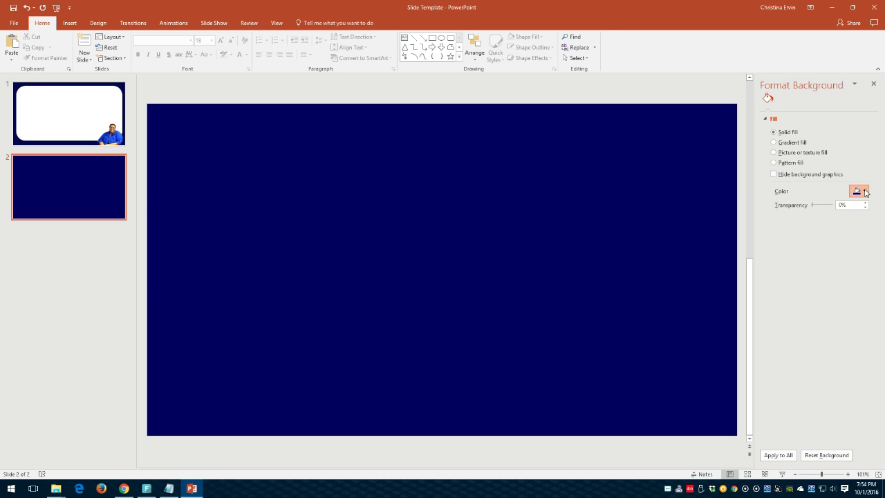
- Try a brighter recent blue on slide 2's background and return it to the dark navy
left_click(864, 193)
left_click(831, 290)
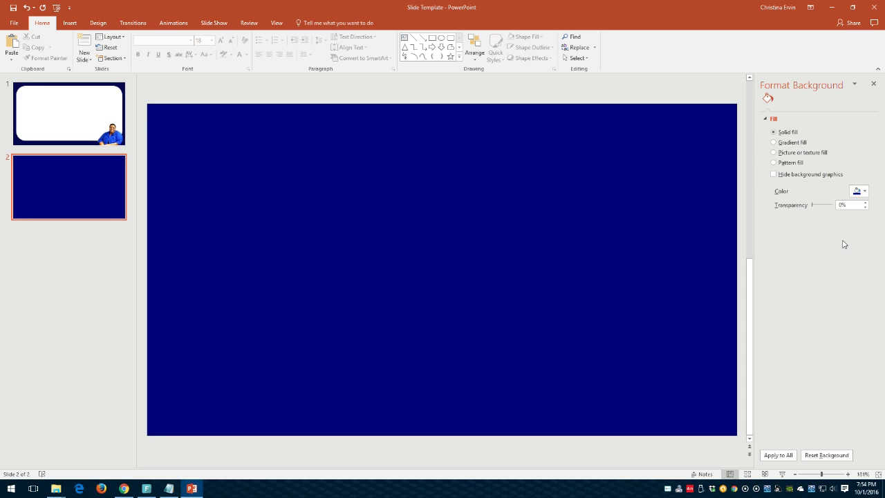
left_click(864, 190)
left_click(808, 292)
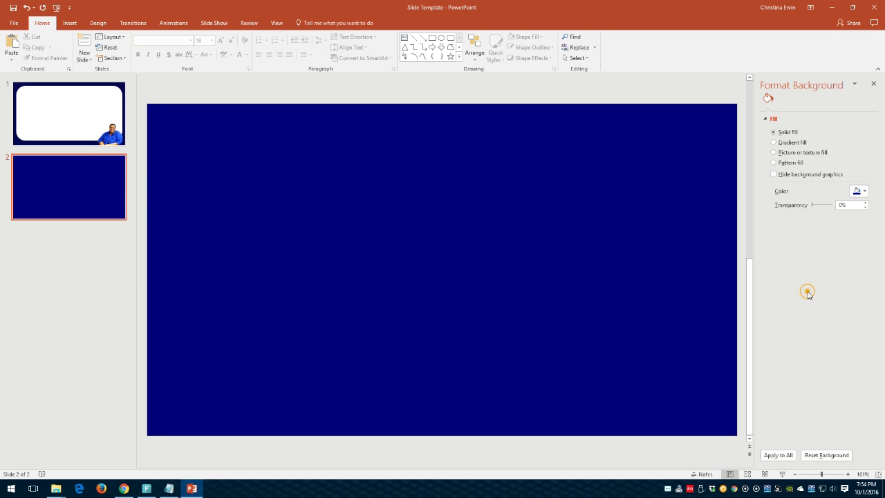
left_click(865, 191)
left_click(817, 292)
mouse_move(812, 205)
left_mouse_down()
mouse_move(829, 206)
mouse_move(798, 210)
left_mouse_up()
- Draw a rounded rectangle about 11.56" wide and 5.63" high across the middle of slide 2
left_click(57, 114)
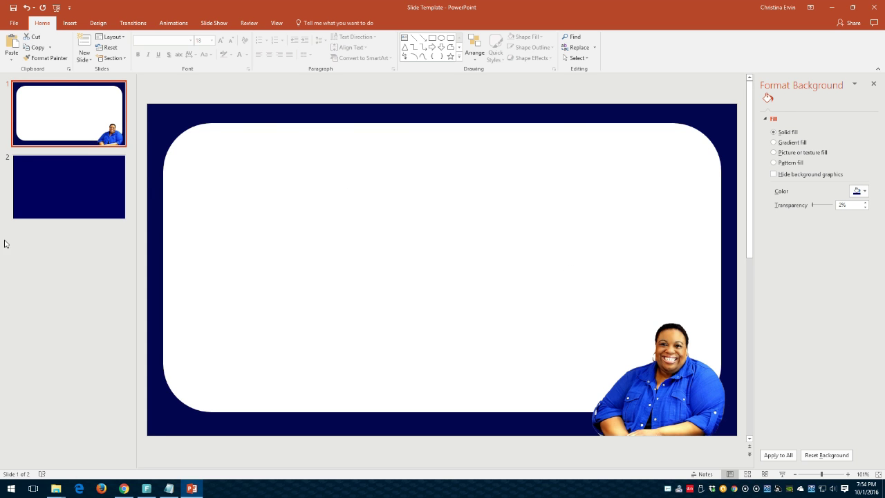
left_click(51, 196)
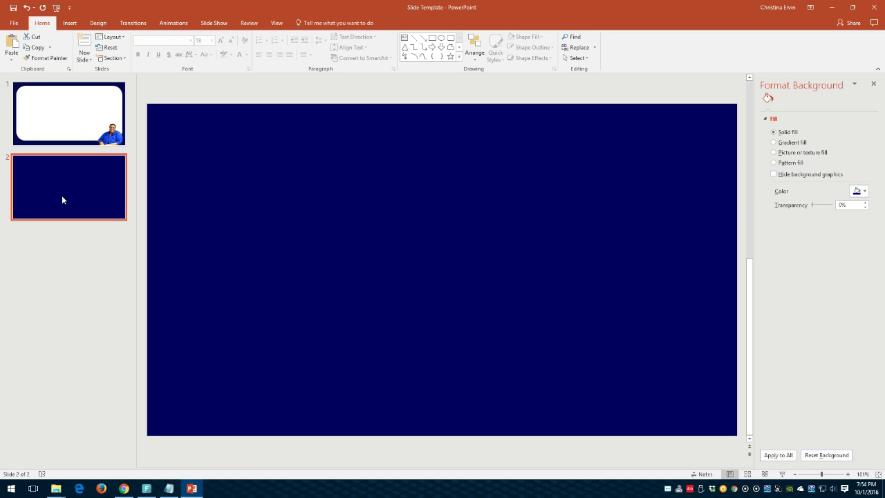
left_click(72, 25)
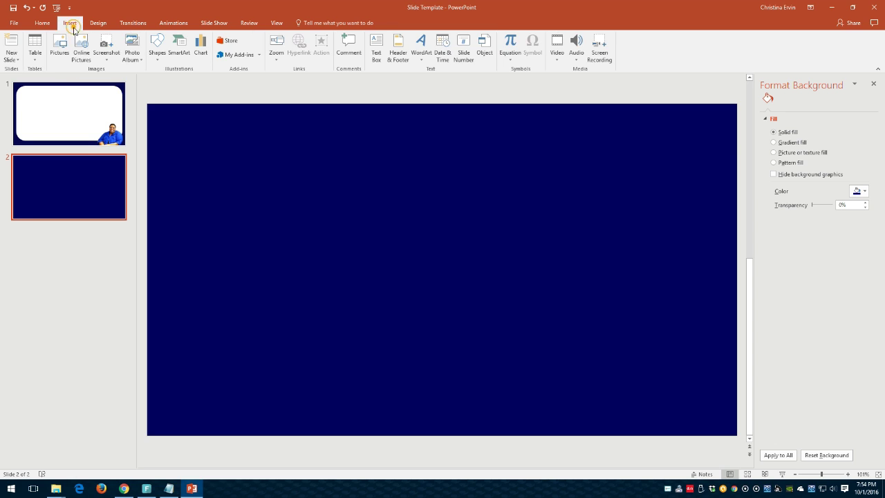
left_click(158, 50)
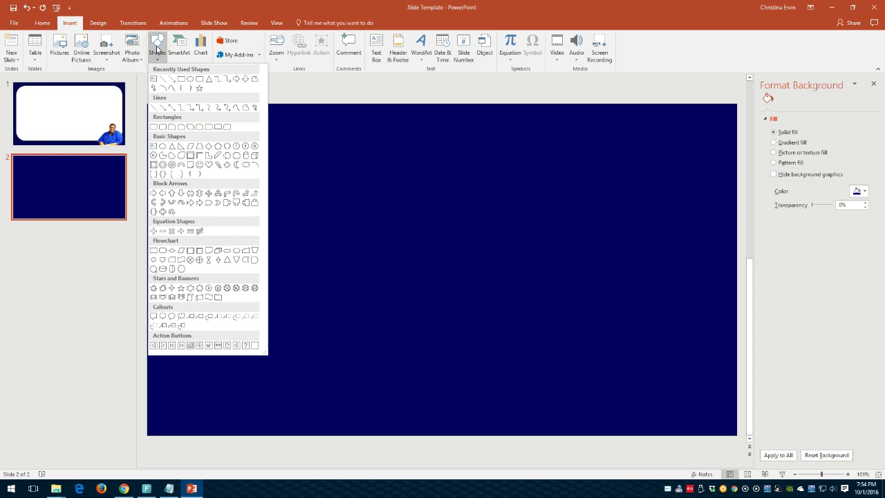
left_click(199, 78)
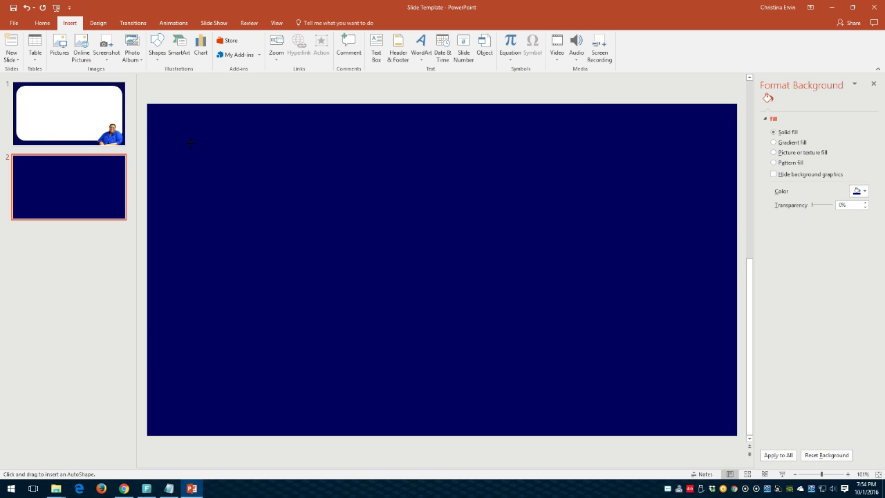
mouse_move(190, 143)
left_mouse_down()
mouse_move(237, 314)
mouse_move(616, 340)
mouse_move(689, 363)
mouse_move(702, 392)
left_mouse_up()
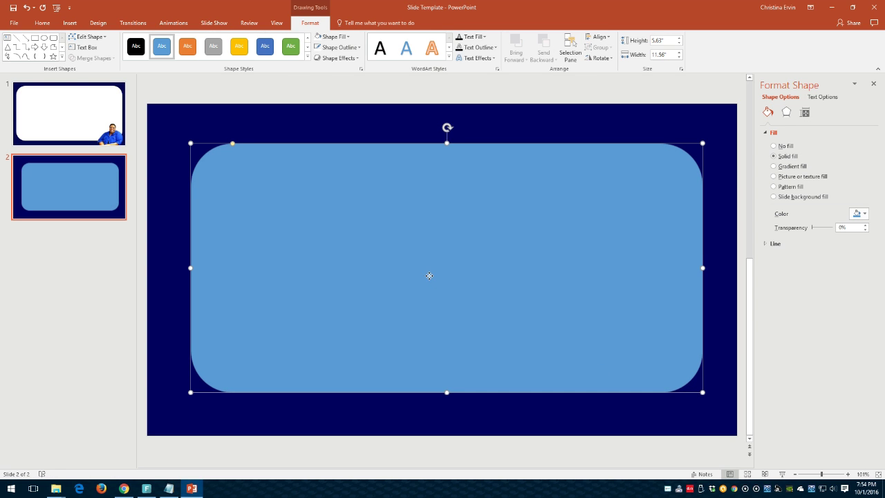
- Enlarge the rounded rectangle to about 12.03" by 5.8" and center it on the slide, leaving a navy border
left_click(152, 179)
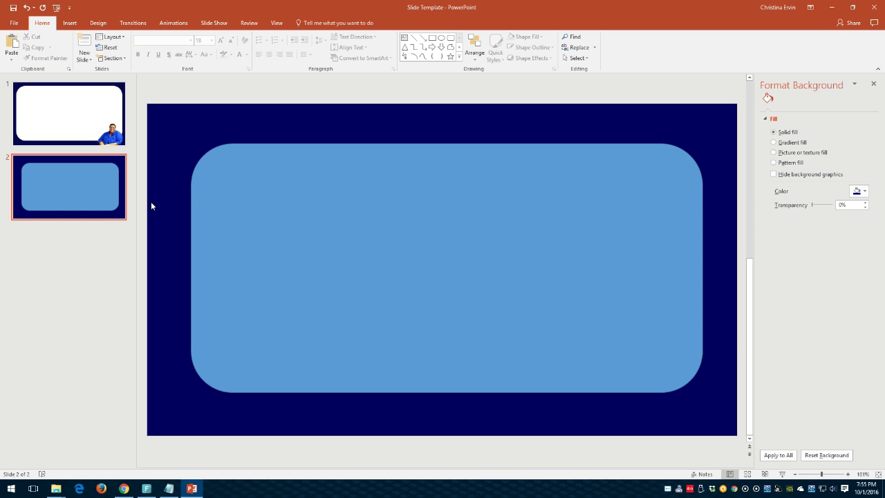
left_click(259, 220)
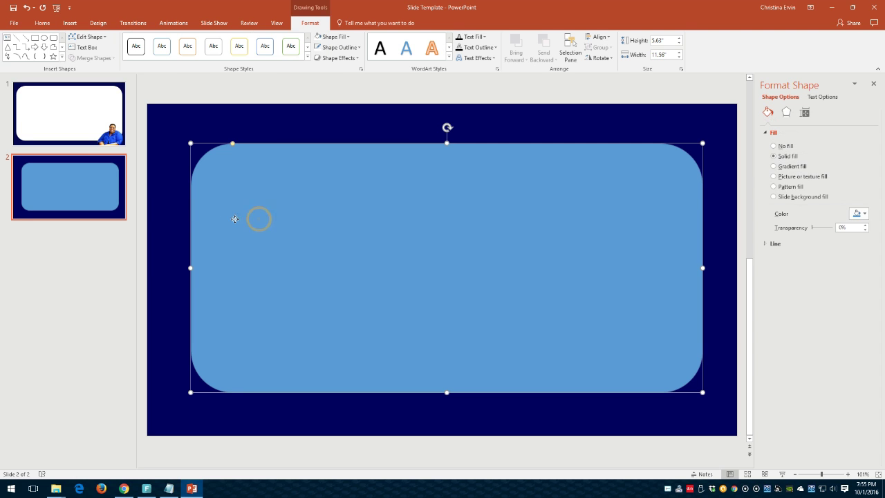
left_click(157, 213)
left_click(223, 185)
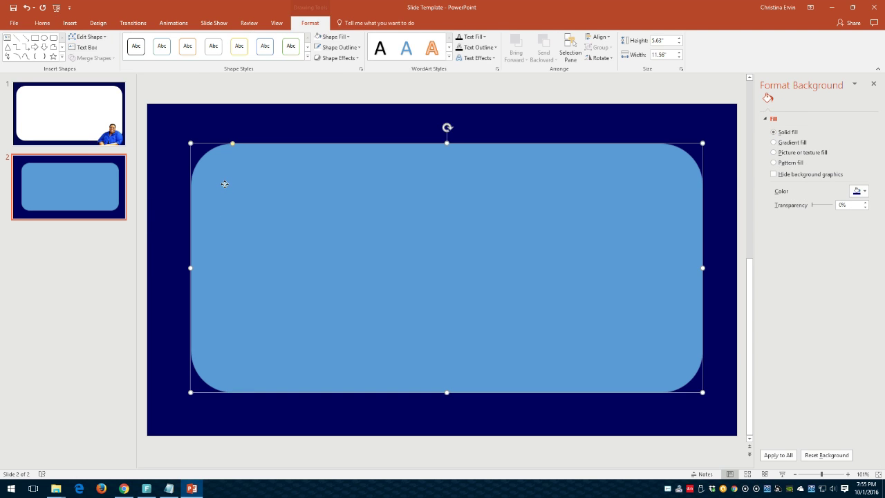
left_click_drag(191, 144, 170, 137)
left_click_drag(296, 216, 303, 220)
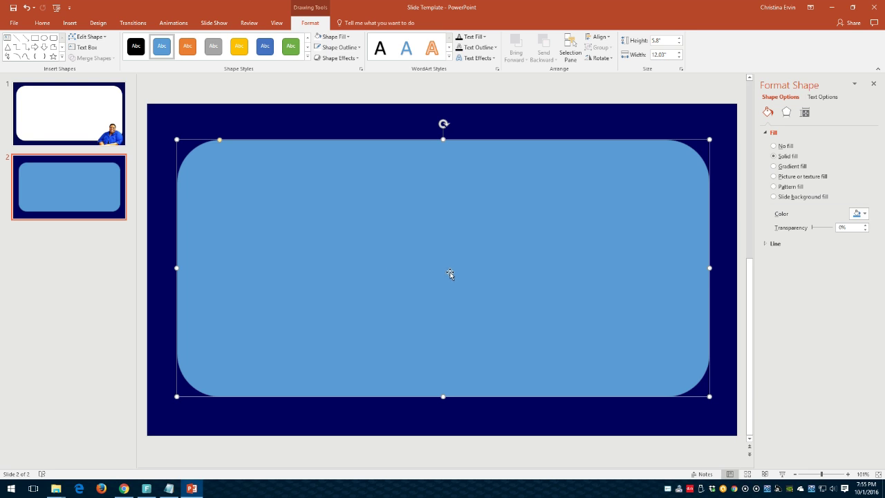
left_click_drag(450, 273, 450, 275)
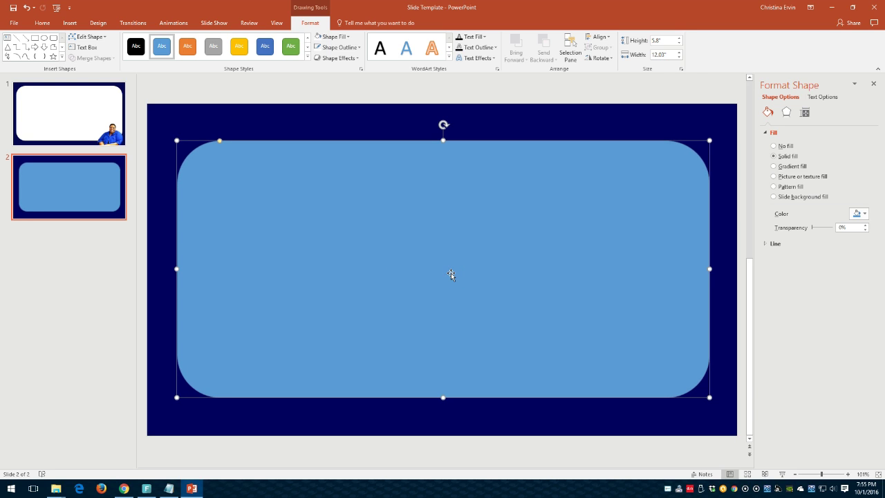
- Give the rounded rectangle a white fill and a white outline
left_click(347, 39)
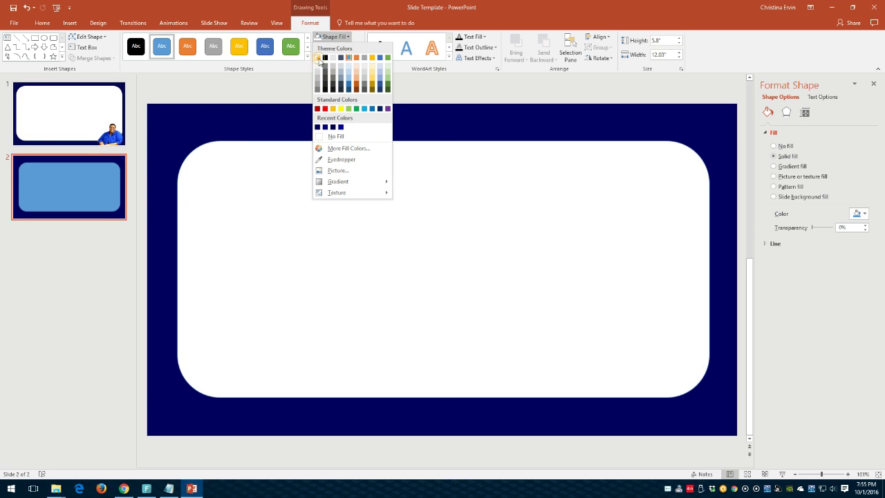
left_click(317, 57)
left_click(347, 47)
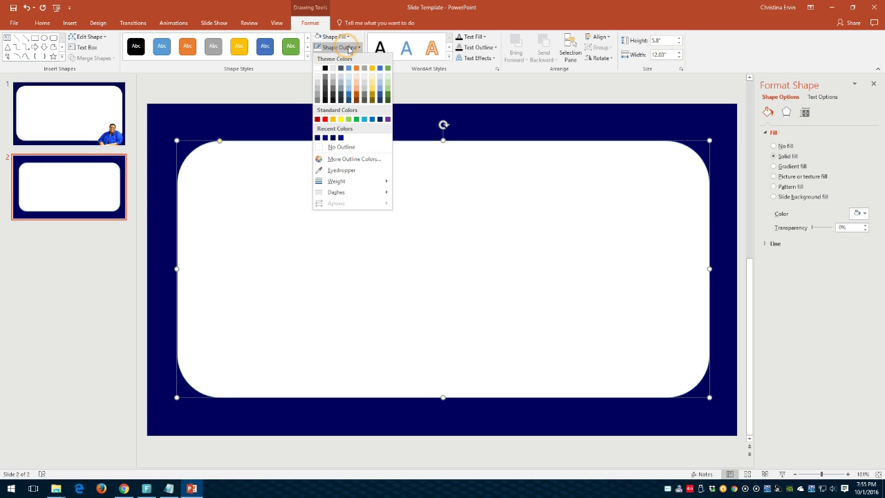
left_click(318, 69)
left_click(424, 431)
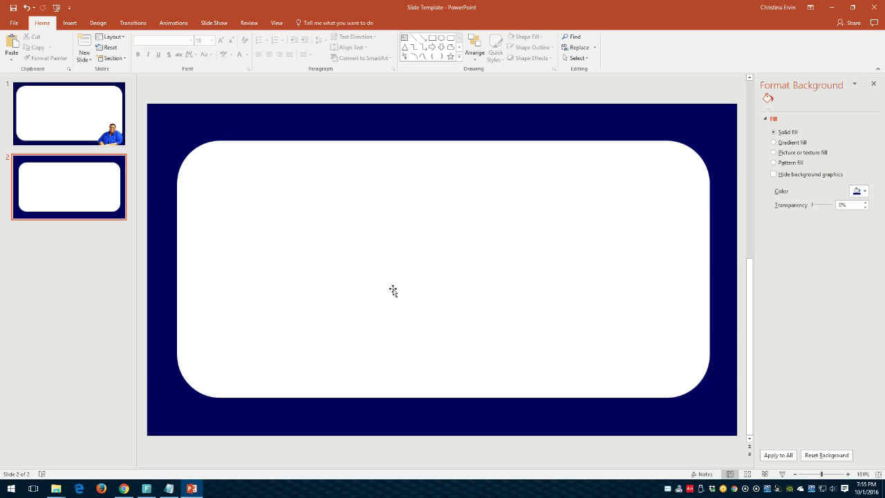
- Insert the picture "Me for website trans bckgrnd transparent" from the TempFiles folder onto slide 2
left_click(70, 24)
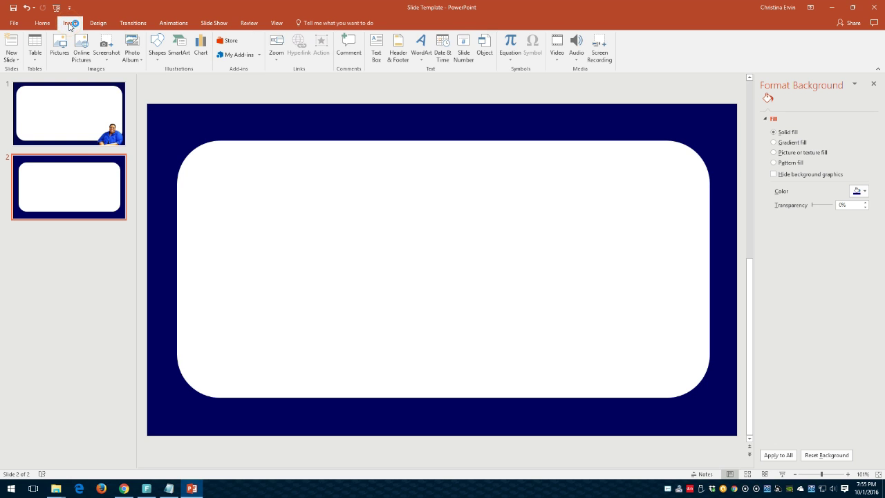
left_click(58, 49)
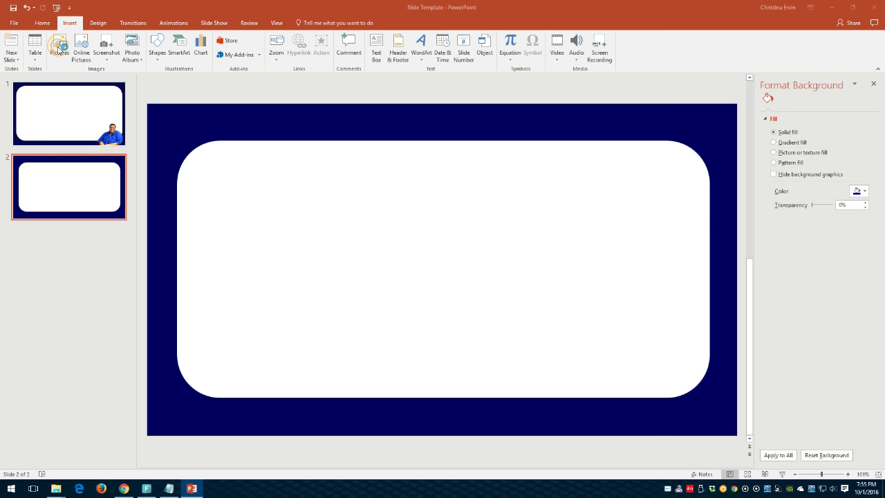
left_click(278, 81)
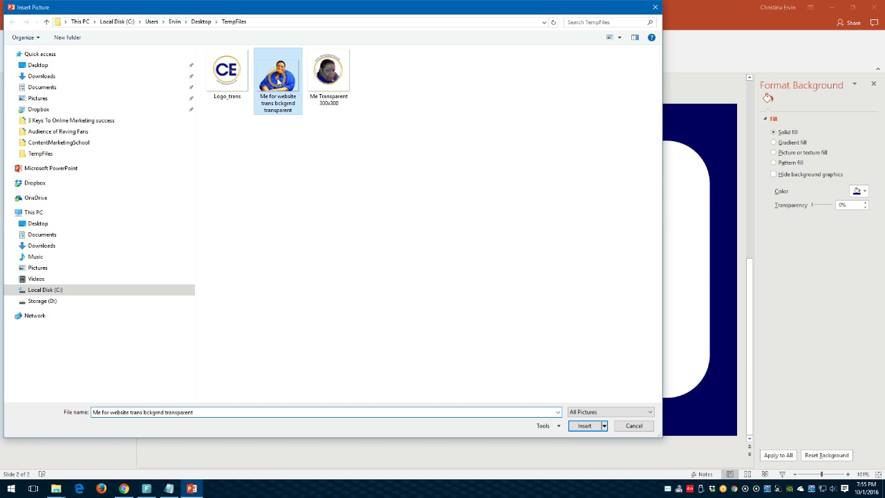
left_click(586, 426)
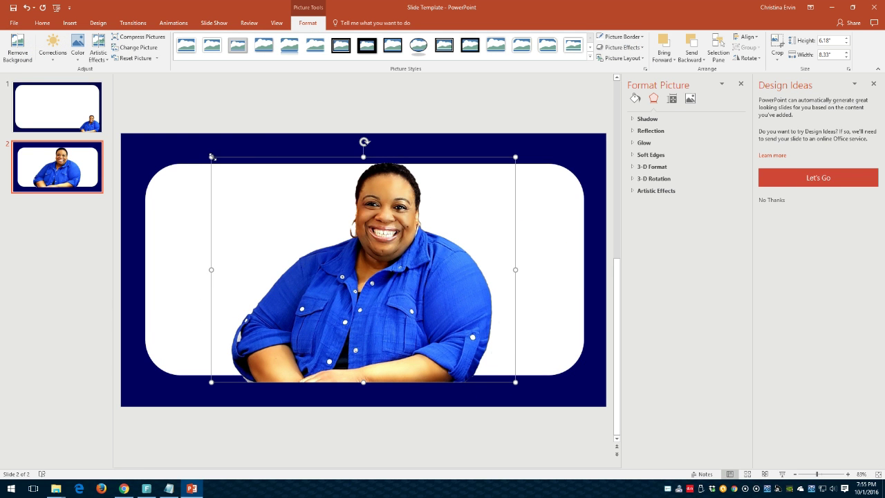
- Shrink the portrait to about 4.19" by 3.11" and place it in the slide's lower-right corner, flush with the bottom edge
left_click_drag(212, 159, 362, 269)
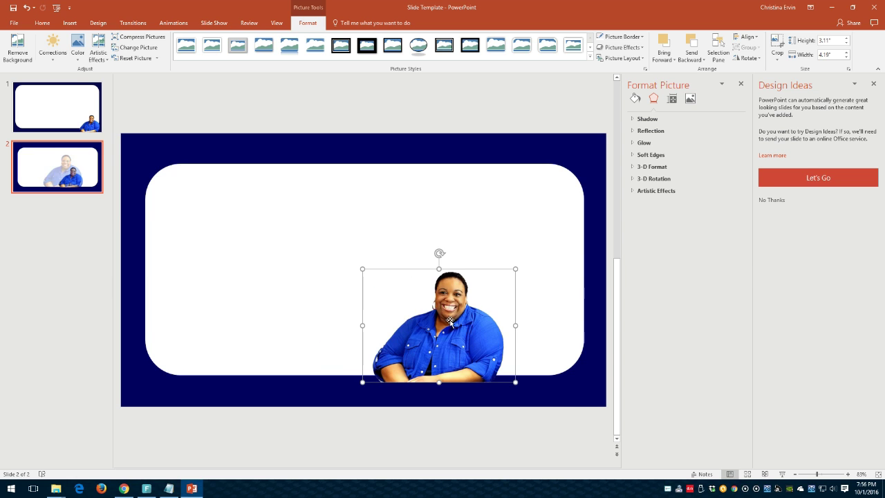
left_click_drag(437, 315, 547, 346)
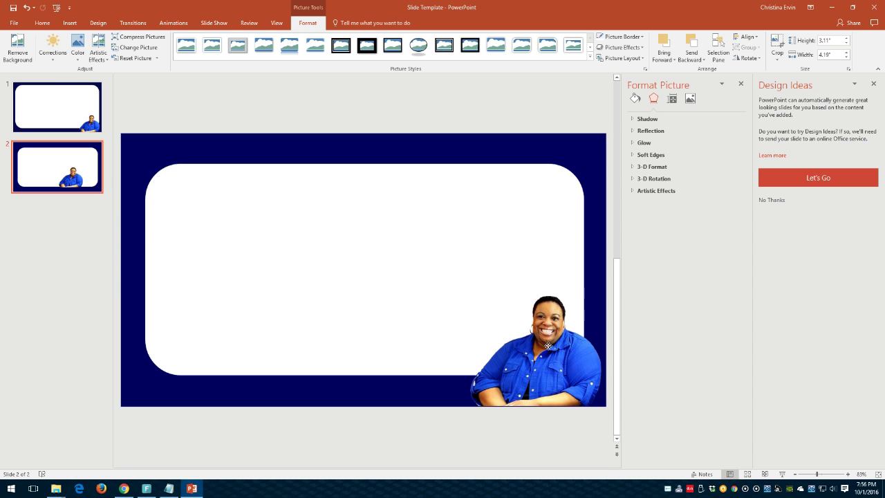
left_click_drag(548, 346, 549, 346)
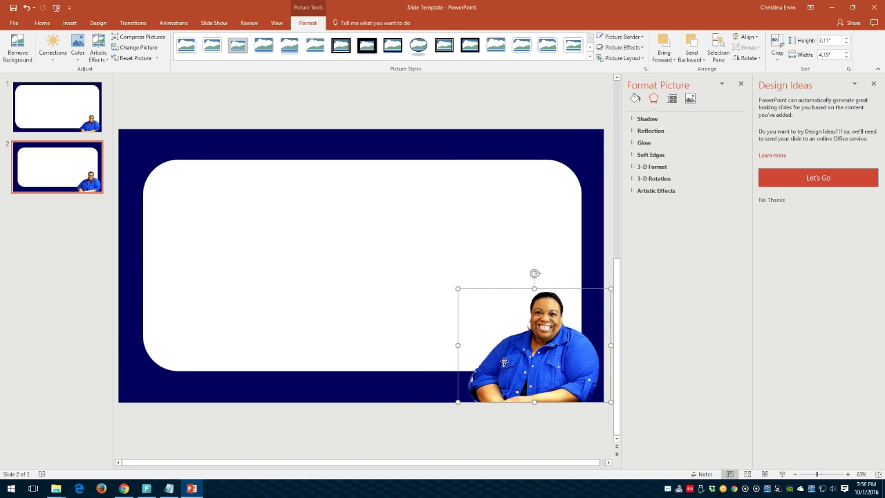
left_click_drag(503, 362, 502, 362)
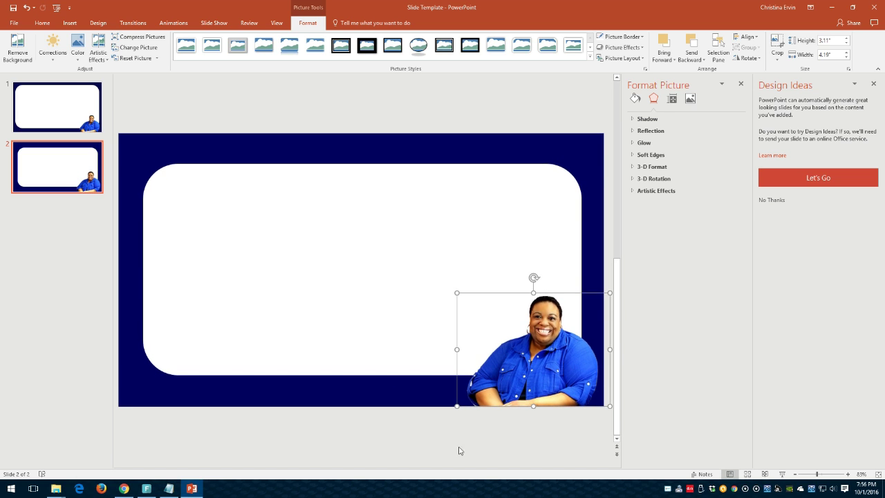
left_click(401, 394)
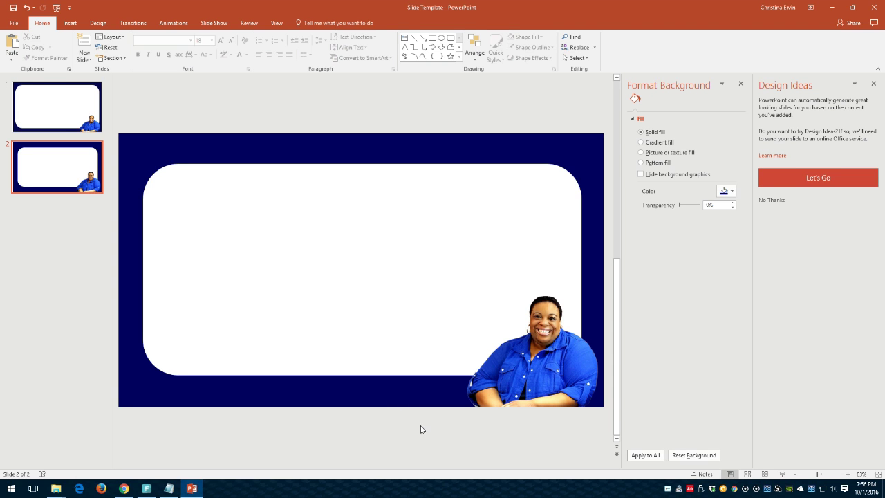
- Enlarge the portrait to about 4.6" by 3.41", keeping its lower-right corner fixed, and close the Design Ideas and Format Background panes
left_click(515, 373)
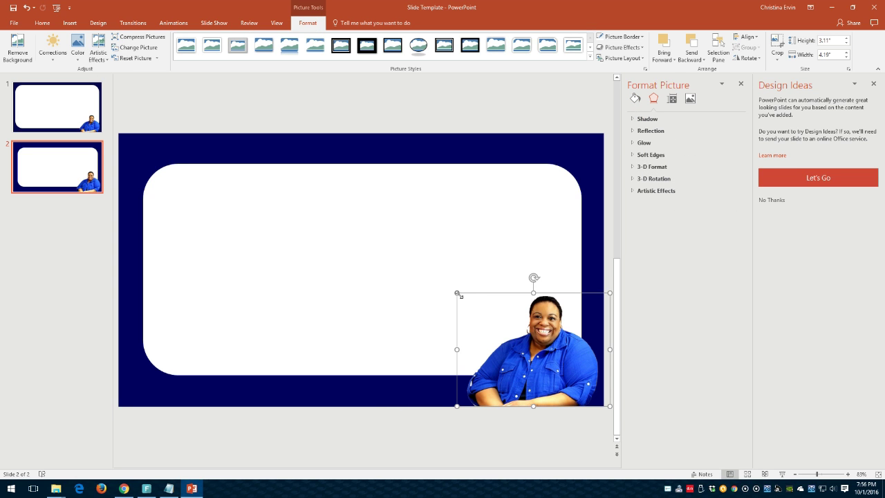
left_click_drag(457, 293, 442, 282)
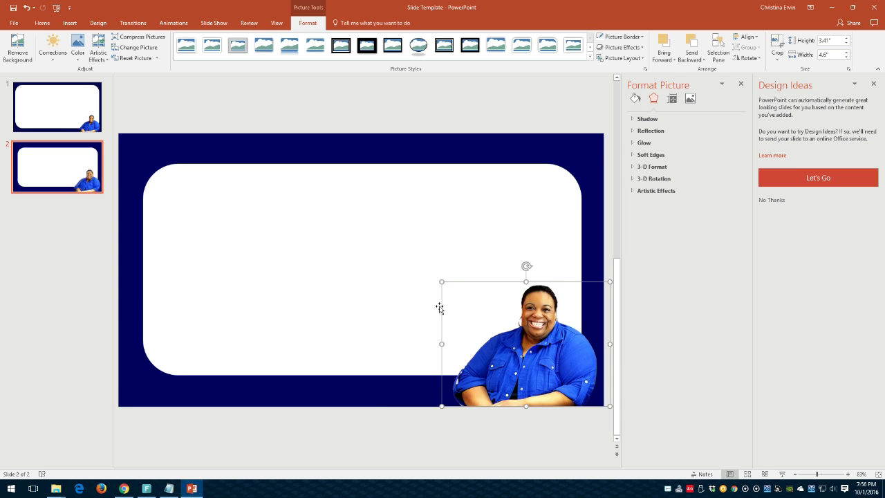
left_click(335, 331)
left_click(360, 394)
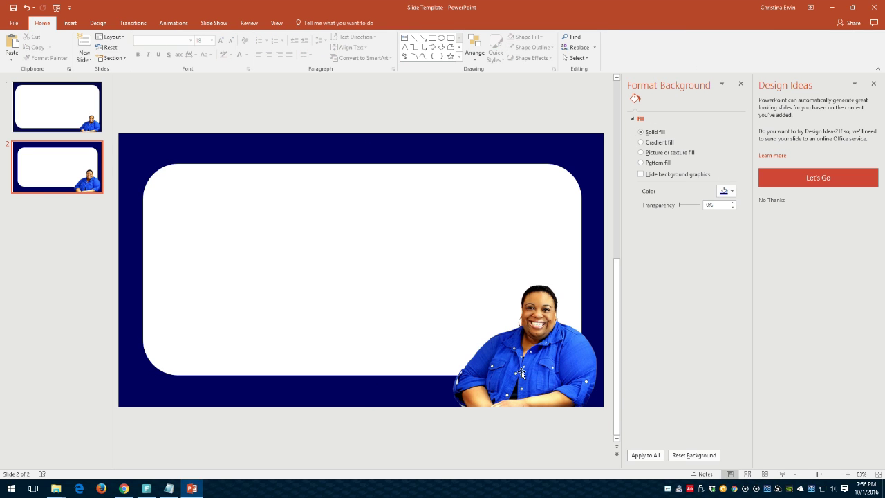
left_click(874, 84)
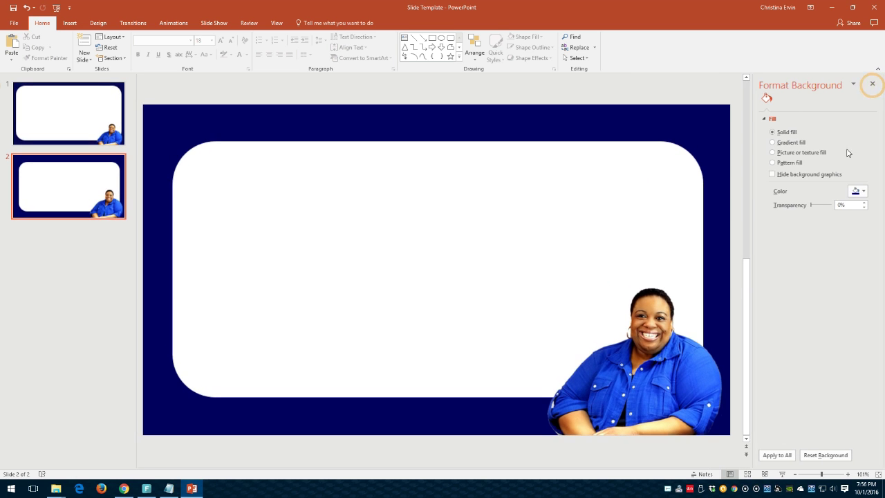
left_click(873, 84)
- Send the portrait to the back, behind the white rounded rectangle
left_click(766, 372)
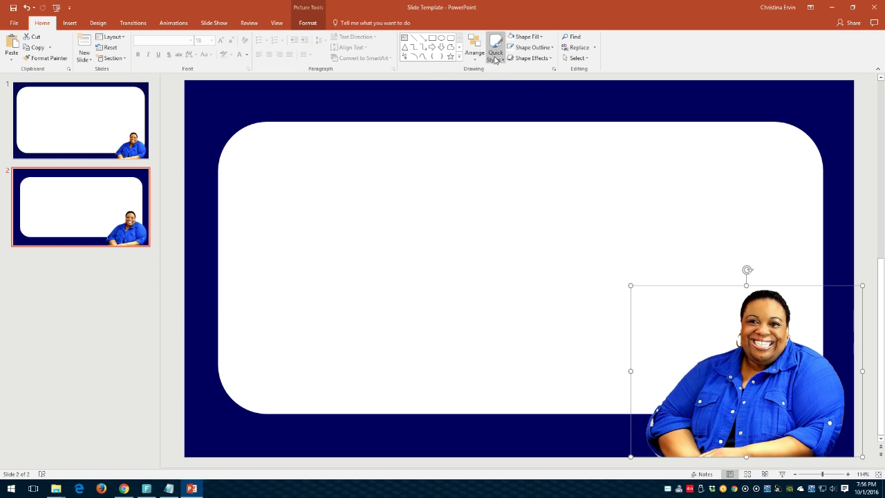
left_click(474, 60)
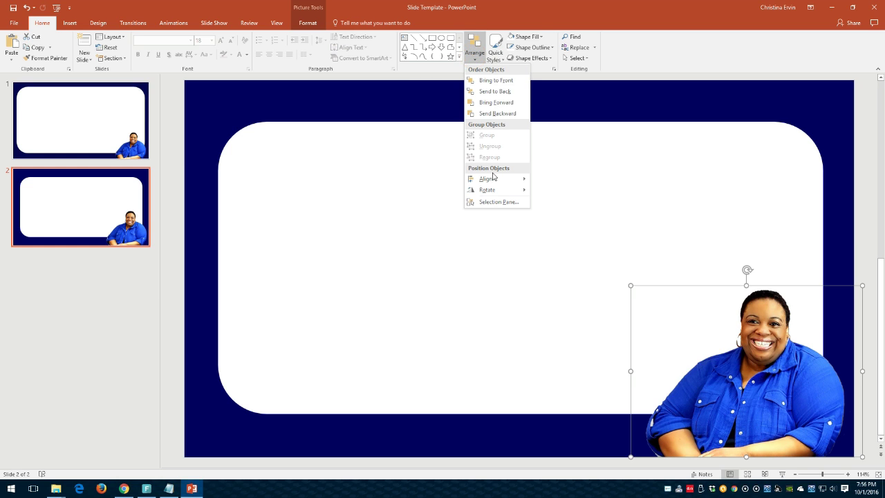
left_click(504, 93)
left_click(532, 432)
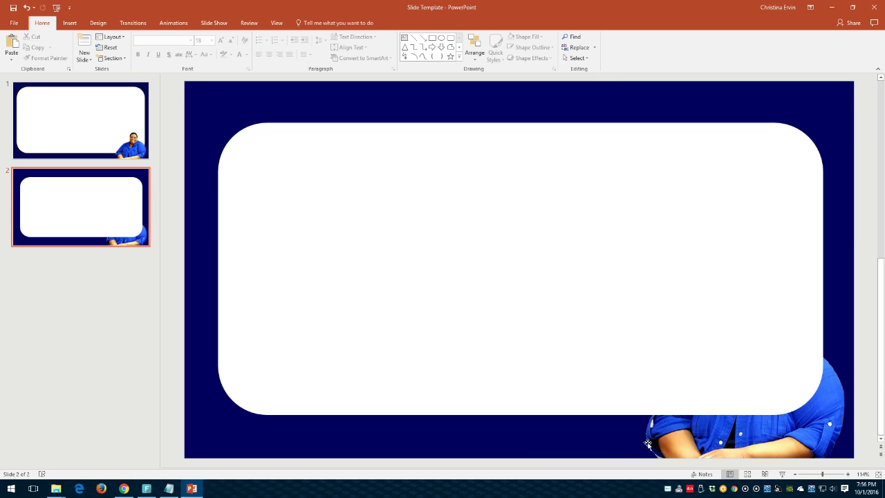
- Bring the portrait back to the front, above the white rounded rectangle
left_click(758, 439)
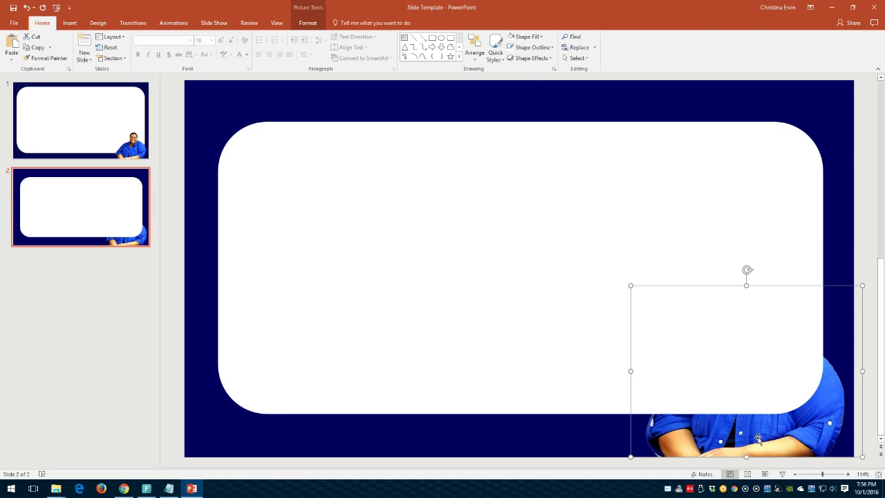
left_click(476, 52)
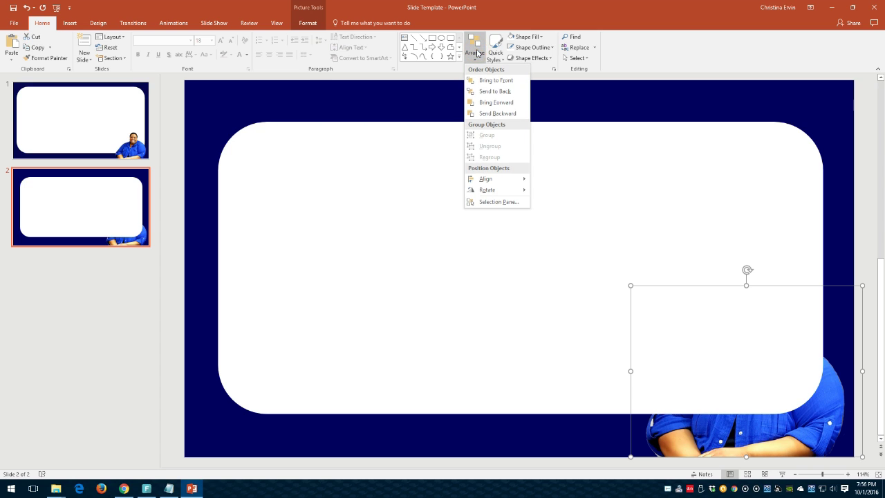
left_click(487, 80)
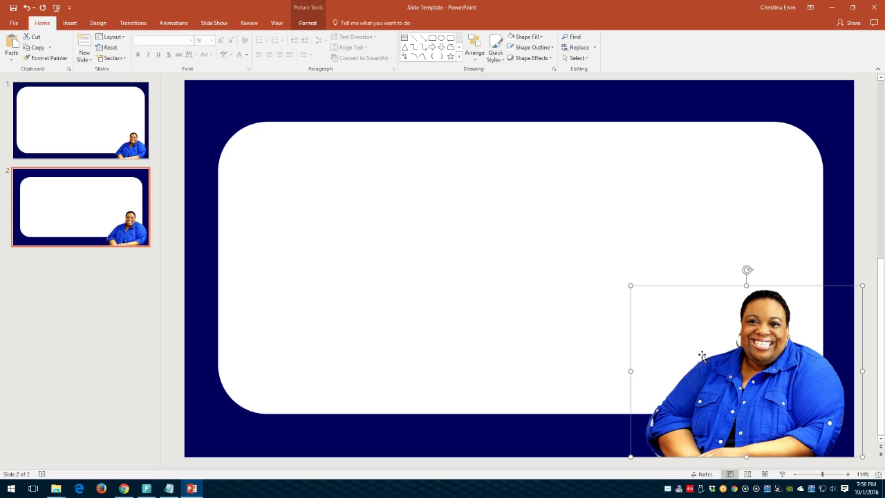
left_click(564, 447)
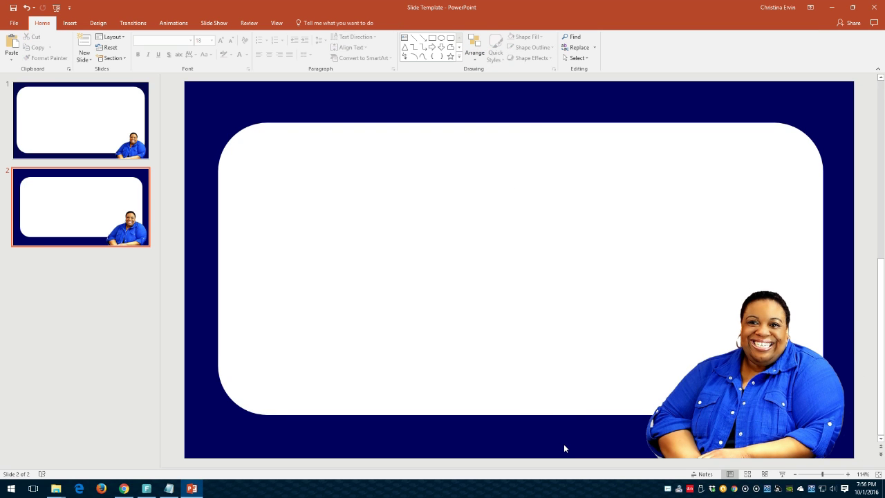
- Send the white rounded rectangle to the back so it sits behind the portrait
left_click(575, 351)
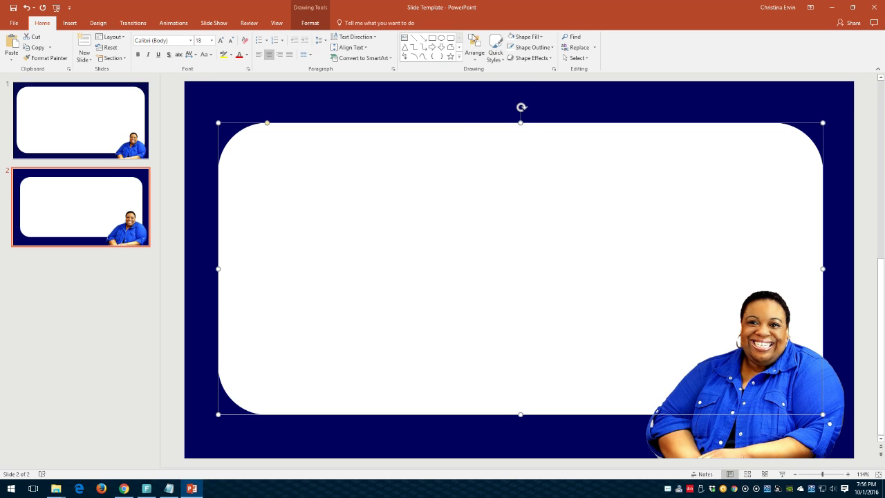
left_click(474, 49)
left_click(505, 92)
left_click(528, 421)
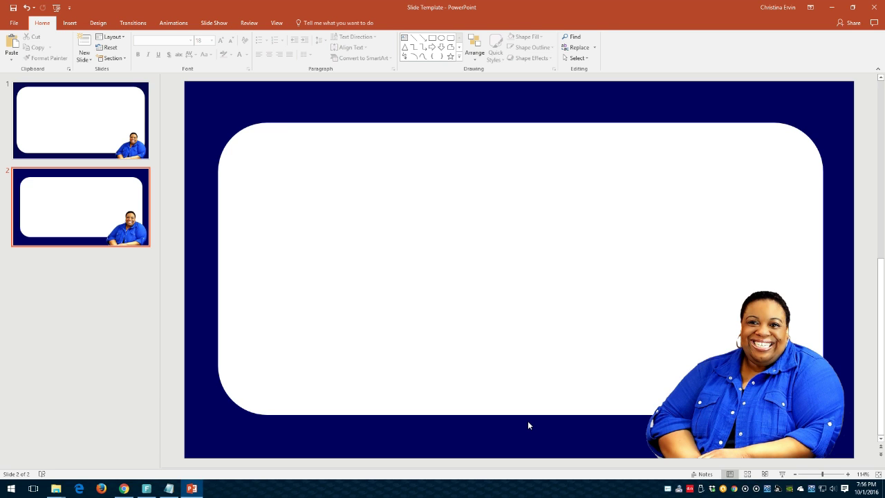
left_click(514, 344)
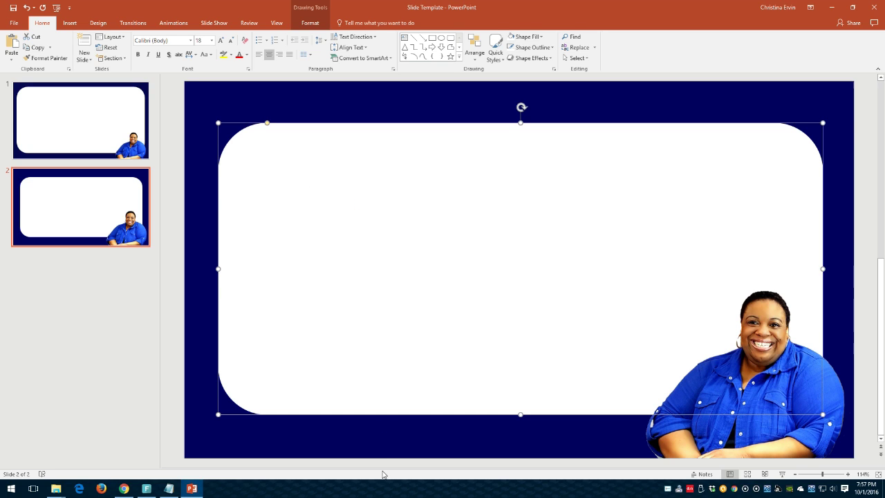
left_click(386, 446)
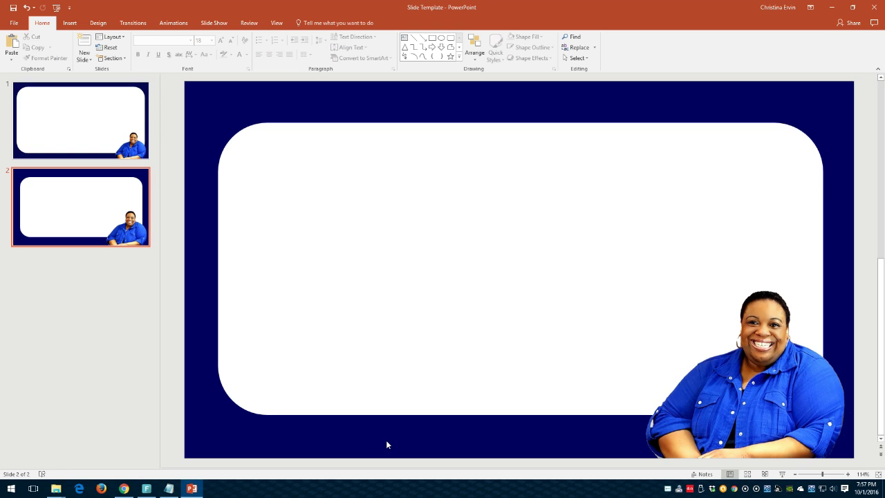
- Insert WordArt in the first plain black style on slide 2 and enter the presenter's website address as its text
left_click(70, 24)
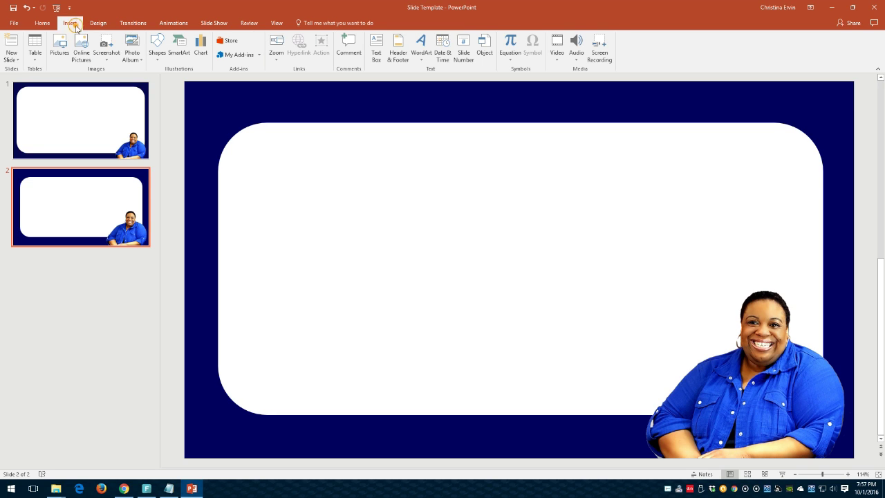
left_click(421, 45)
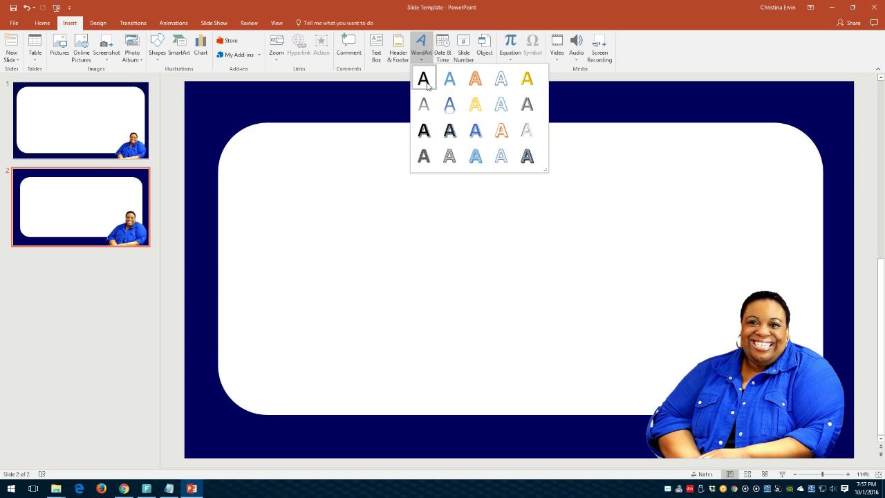
left_click(424, 82)
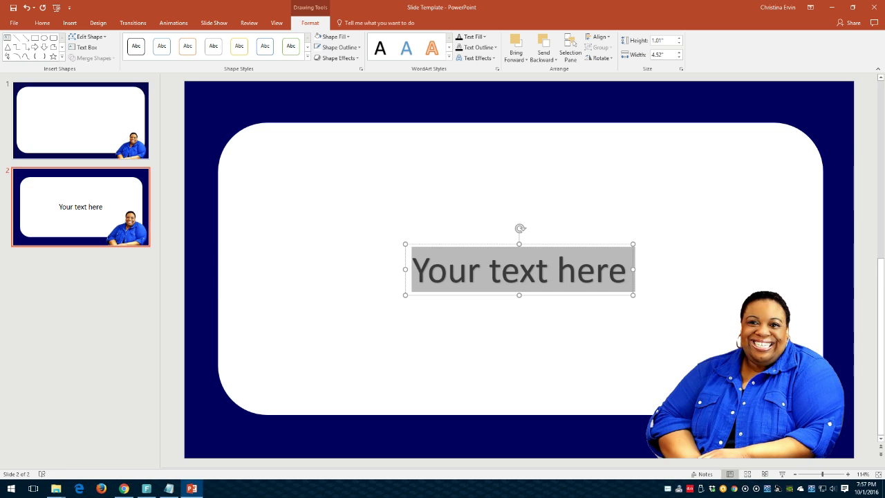
type("Christina")
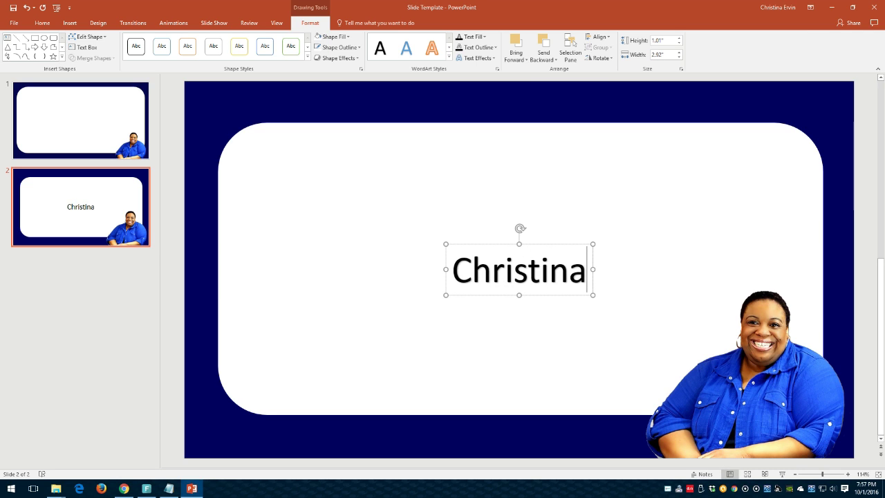
type("ERvi")
key("BackSpace")
key("BackSpace")
key("BackSpace")
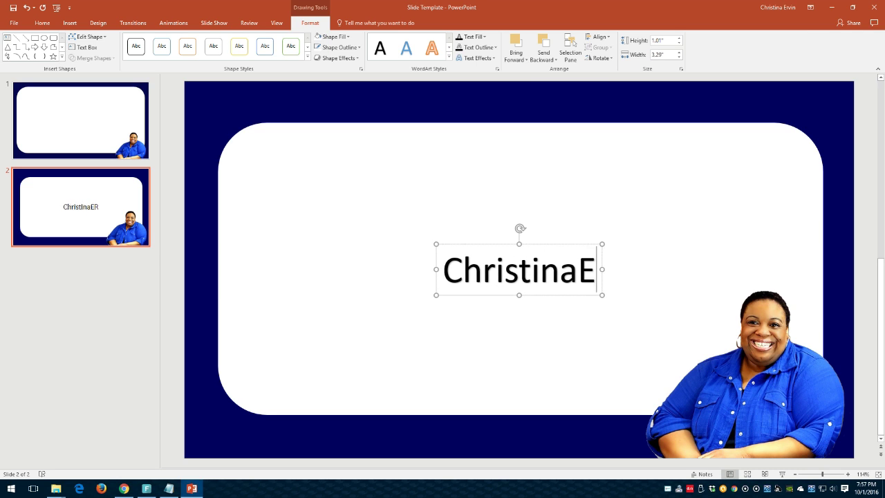
type("rvin.com")
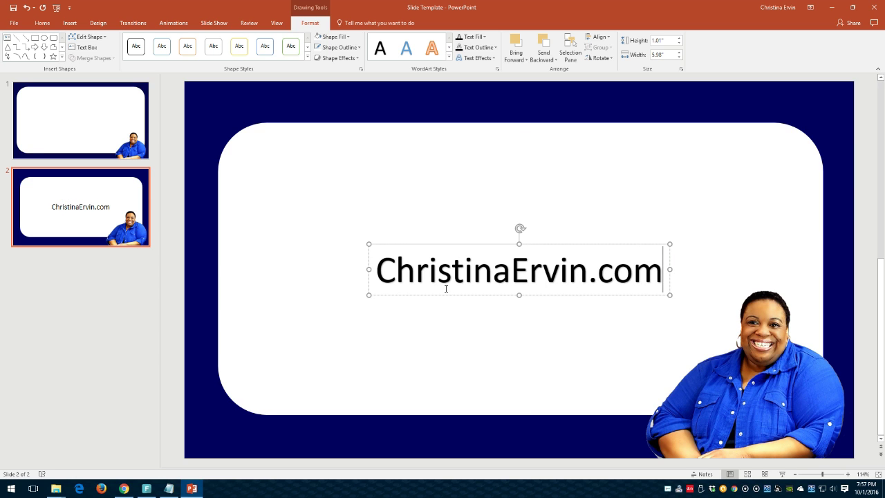
- Resize the website WordArt box to about 6.95" by 1.01", lower on the slide, with the address on one line
left_click(456, 335)
left_click(452, 278)
left_click_drag(368, 244, 464, 292)
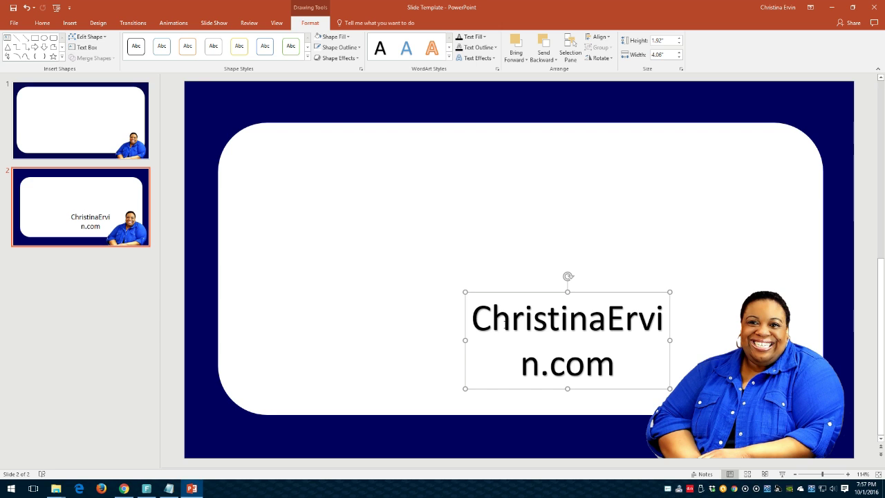
left_click_drag(466, 340, 320, 339)
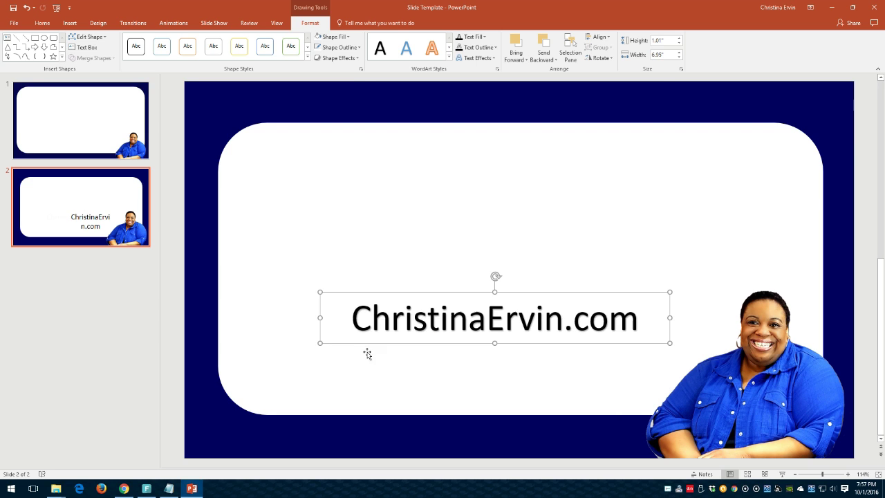
left_click(495, 292)
- Set the website text's font size to 28 and narrow its box to about 3.51" wide
left_click_drag(352, 316, 647, 318)
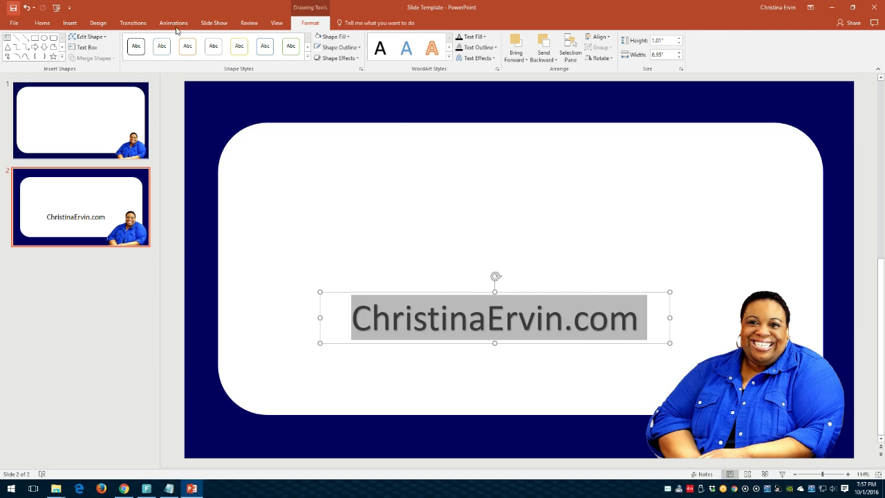
right_click(500, 324)
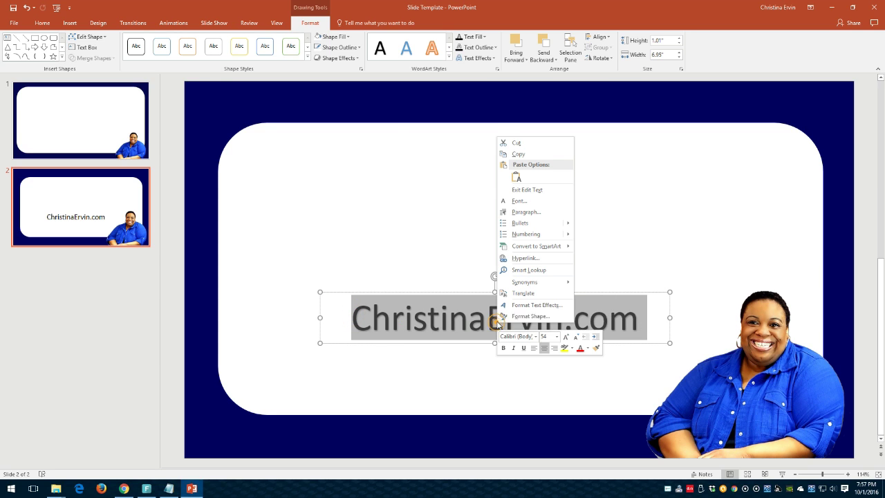
left_click(557, 337)
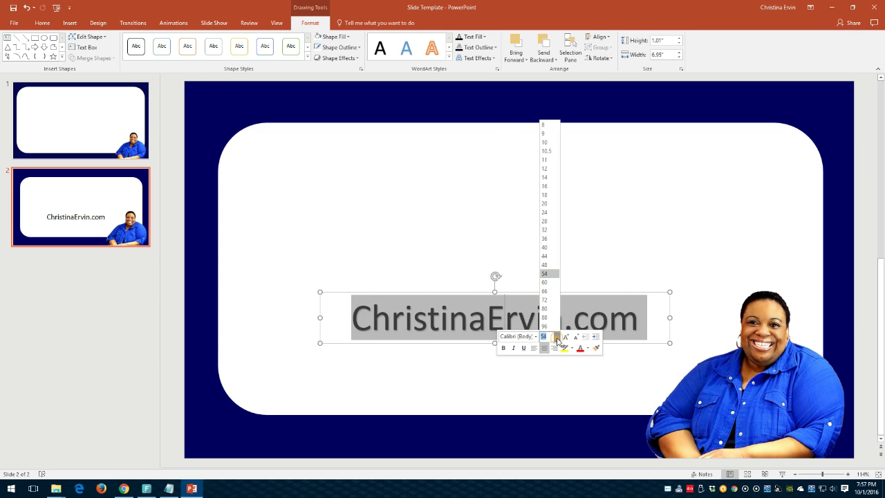
left_click(546, 221)
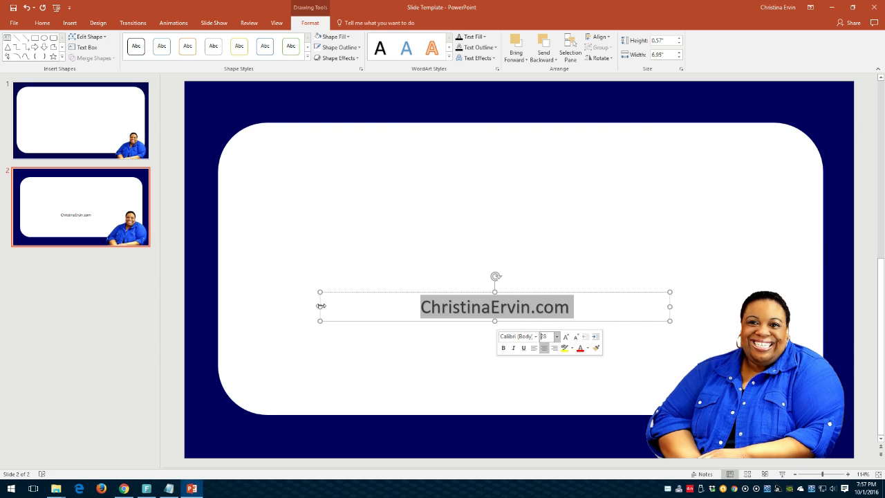
left_click_drag(320, 306, 492, 302)
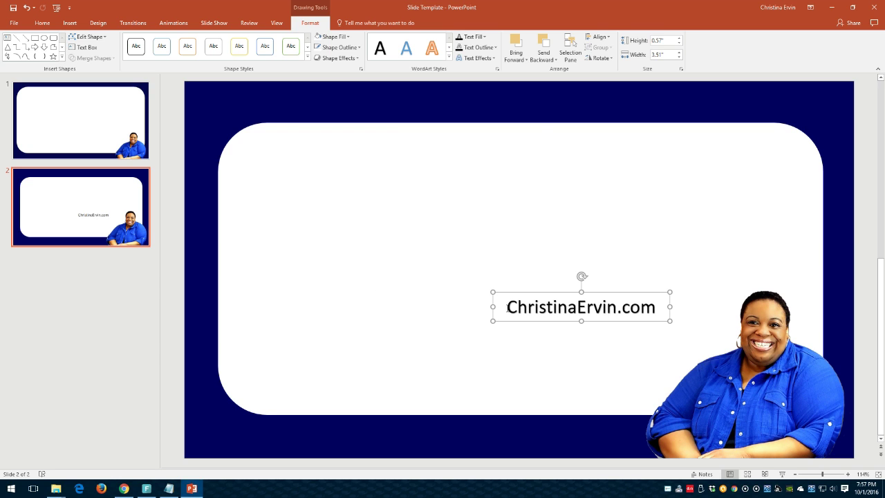
- Shift the white rounded rectangle slightly up and to the left on the slide
left_click(508, 308)
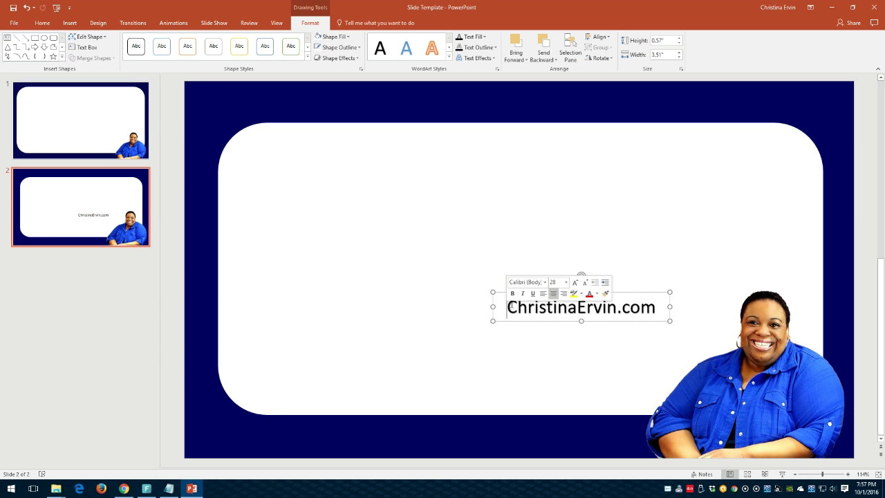
mouse_move(527, 296)
left_mouse_down()
mouse_move(450, 173)
mouse_move(515, 249)
mouse_move(519, 288)
left_mouse_up()
left_click(584, 313)
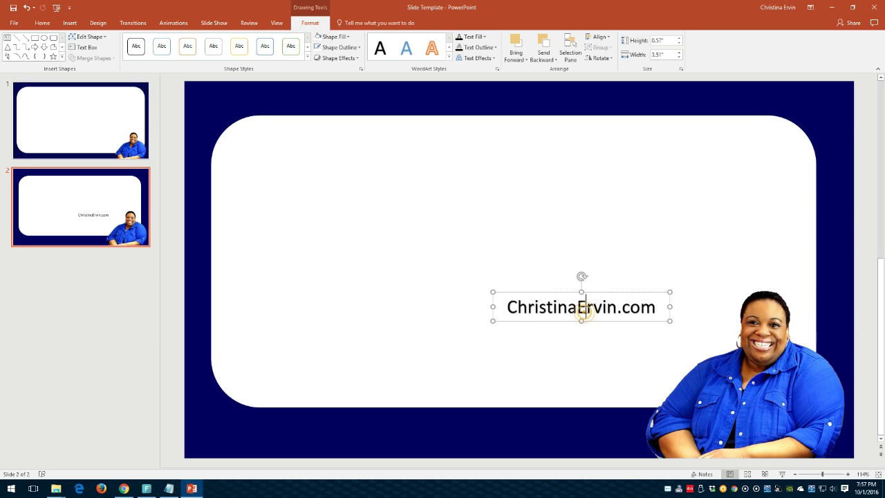
- Move the website WordArt into the navy border below the lower-left part of the white rounded rectangle
left_click(576, 311)
left_click(602, 292)
left_click(602, 290)
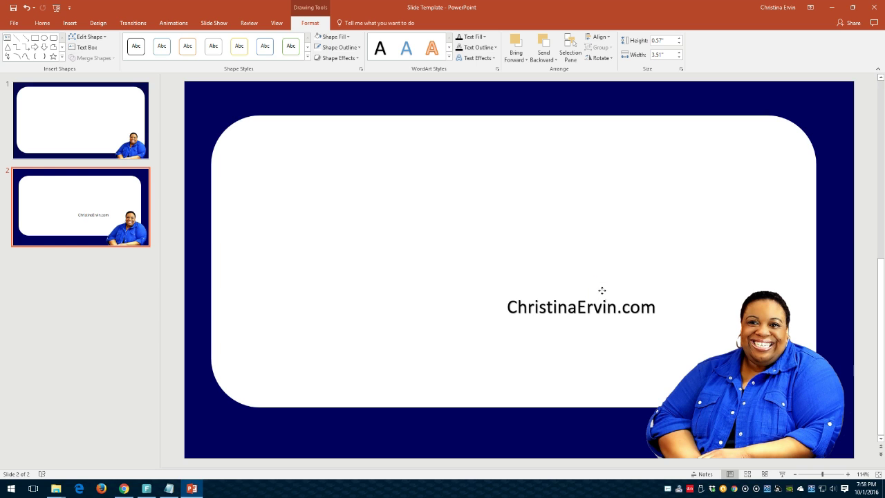
left_click(598, 304)
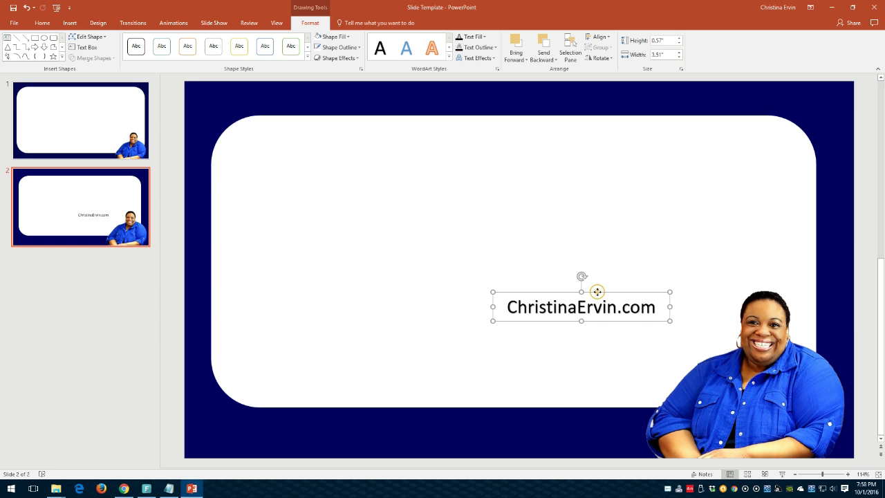
left_click_drag(598, 294, 333, 419)
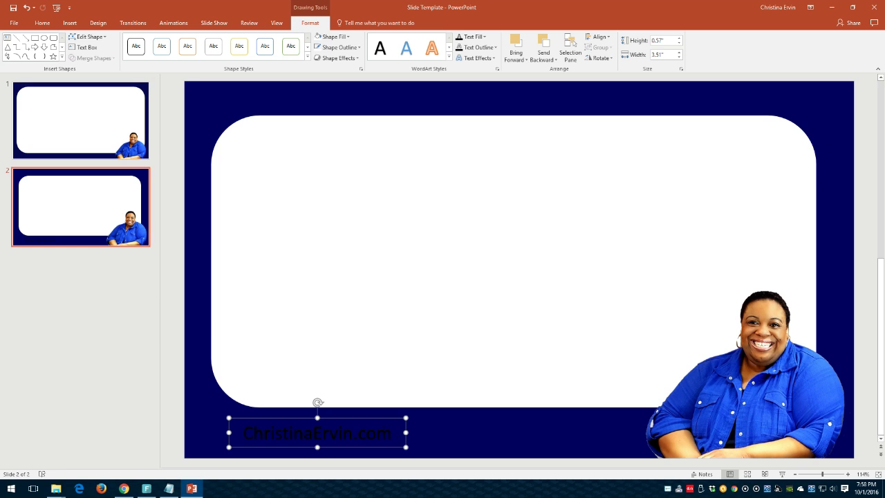
- Change the website address text in the bottom navy border to the white theme color
triple_click(391, 432)
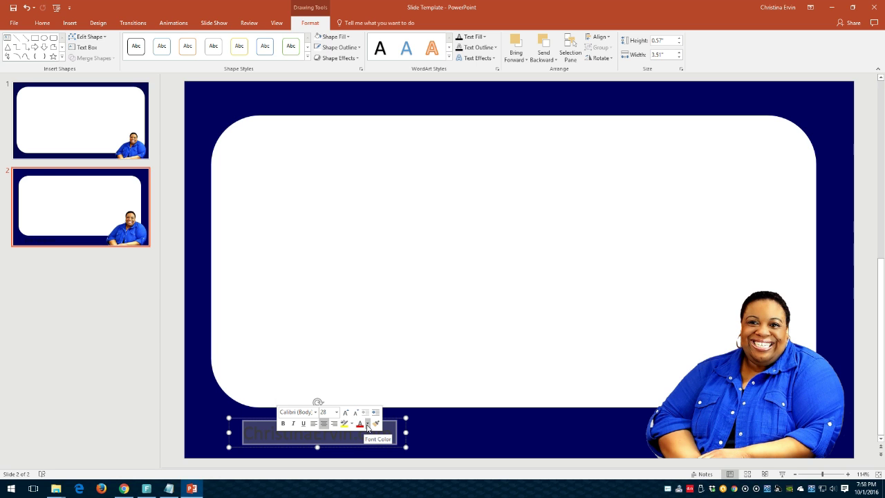
left_click(367, 423)
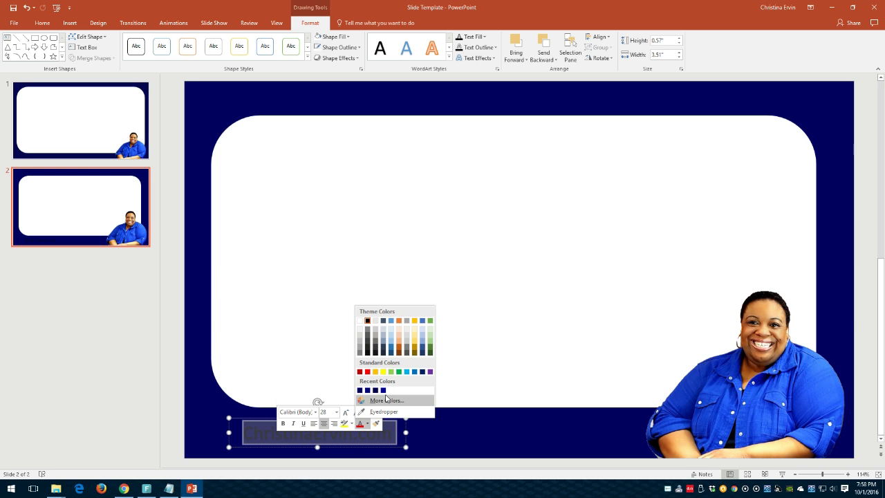
left_click(359, 320)
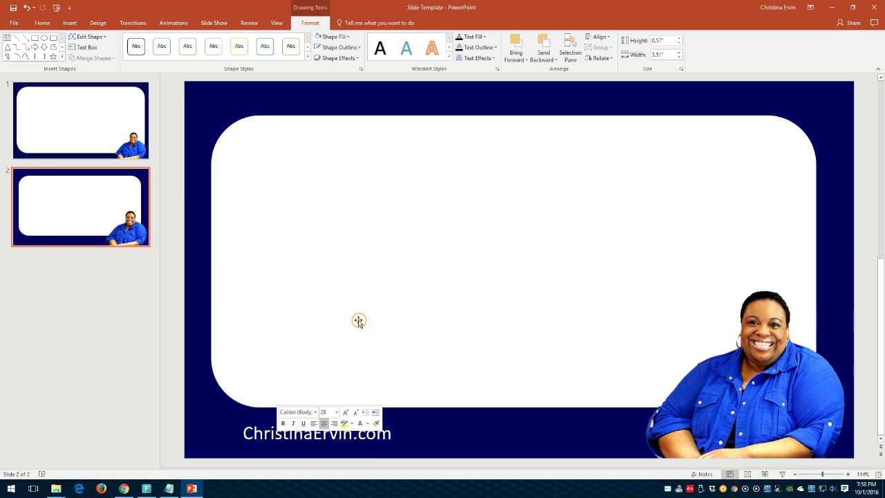
left_click(423, 436)
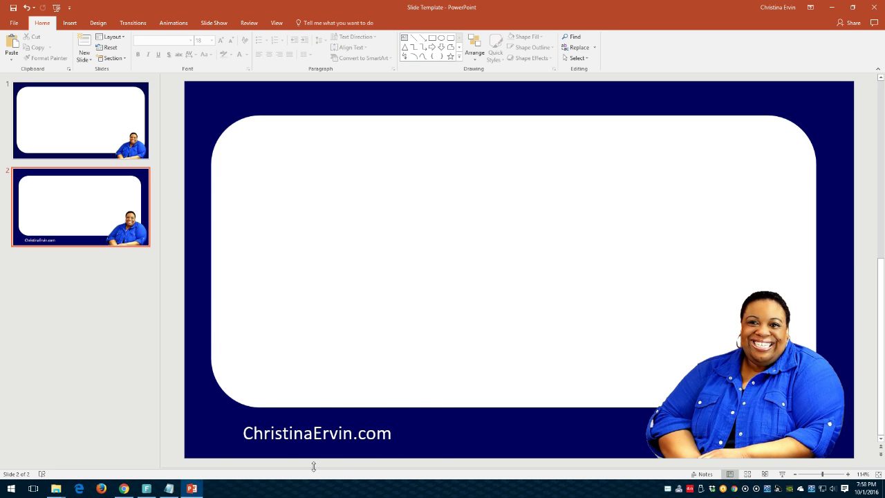
- Narrow the website text box to about 3.35" wide by moving its upper-left corner slightly inward
left_click(280, 432)
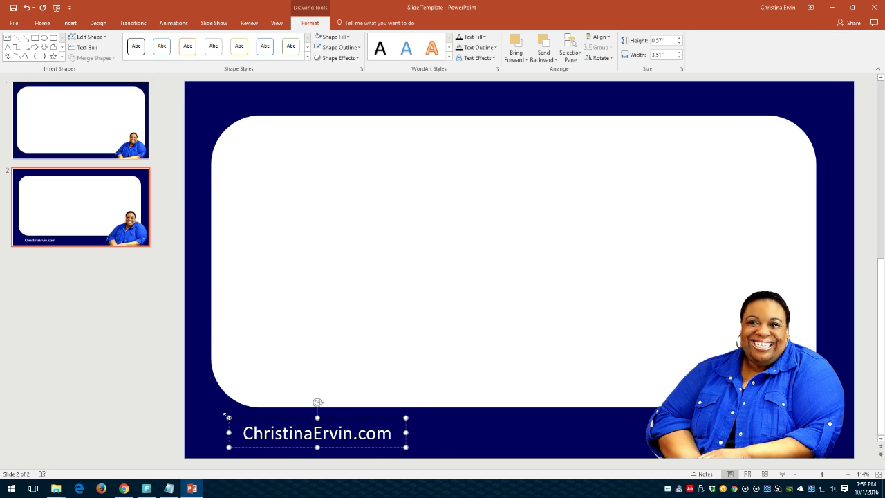
left_click_drag(227, 417, 236, 419)
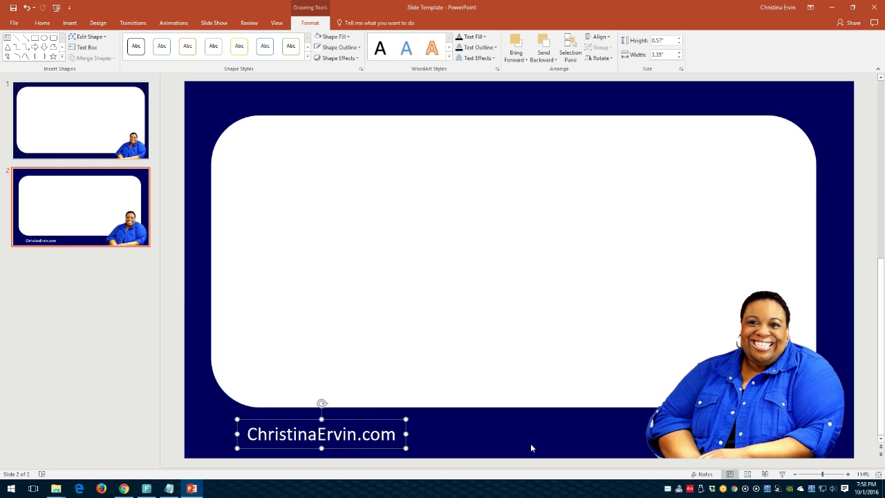
left_click(531, 448)
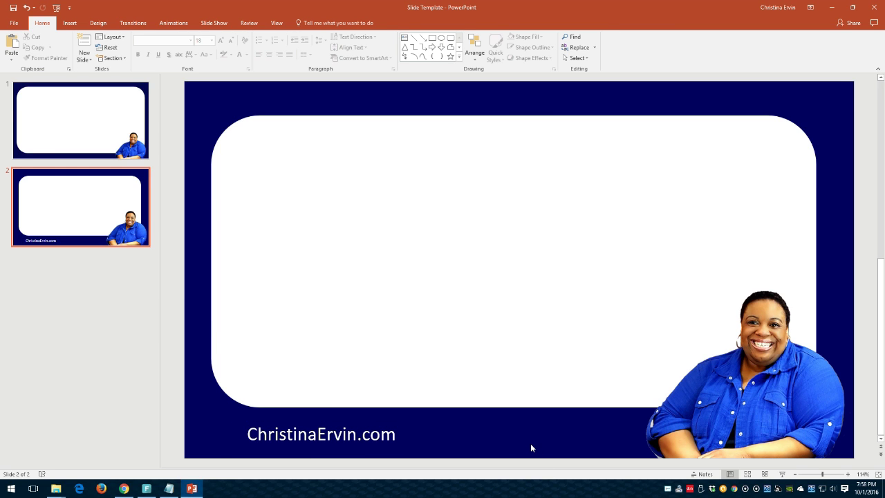
- Insert a wide text box across the upper half of the white rounded rectangle and turn on bullets in it
left_click(517, 306)
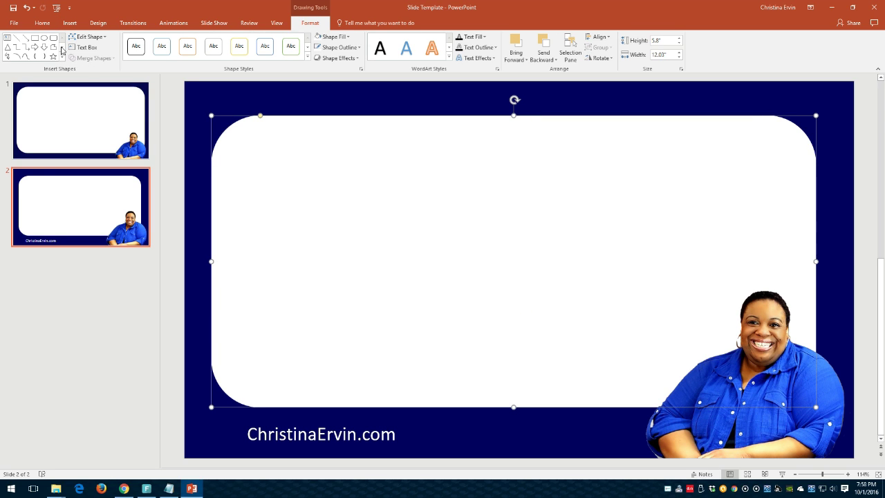
left_click(70, 25)
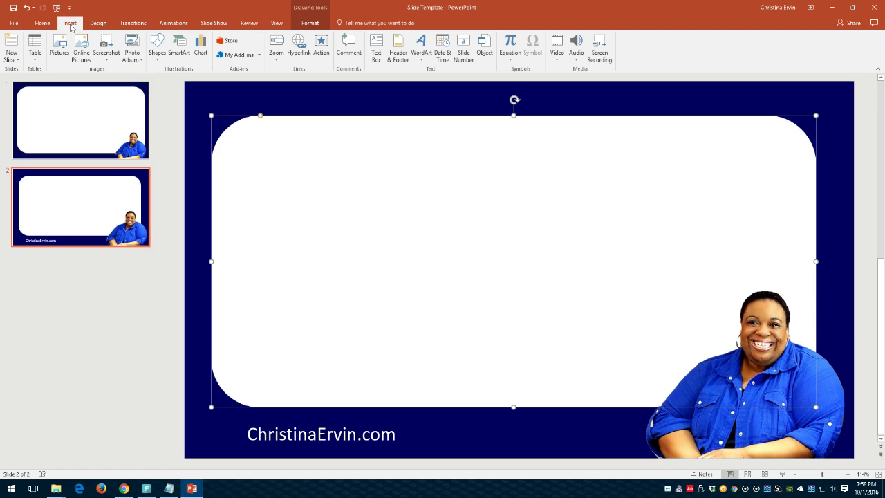
left_click(377, 46)
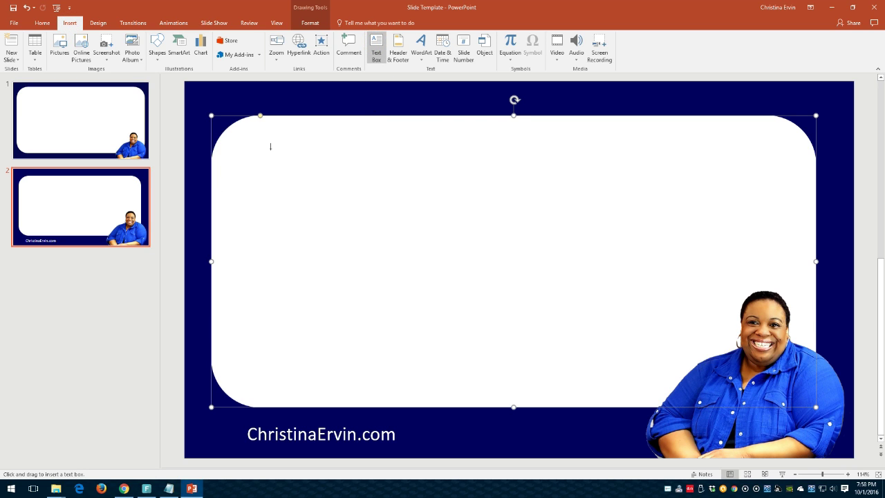
left_click_drag(270, 148, 775, 270)
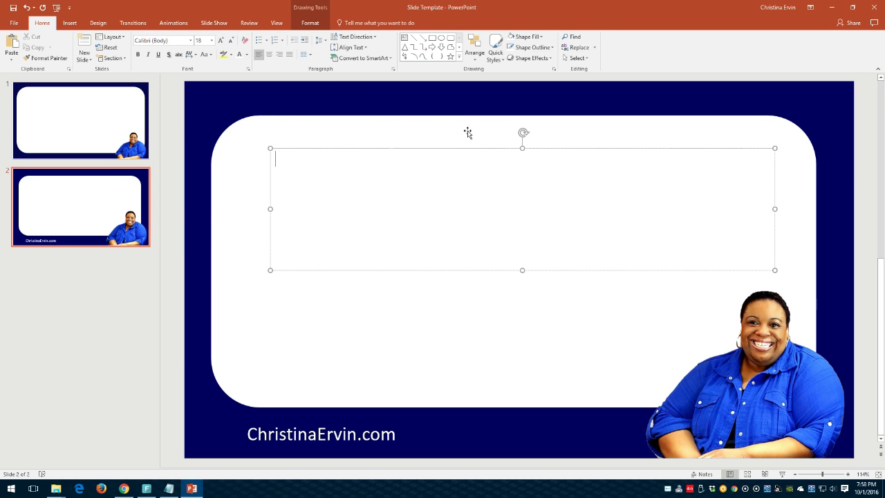
left_click(257, 43)
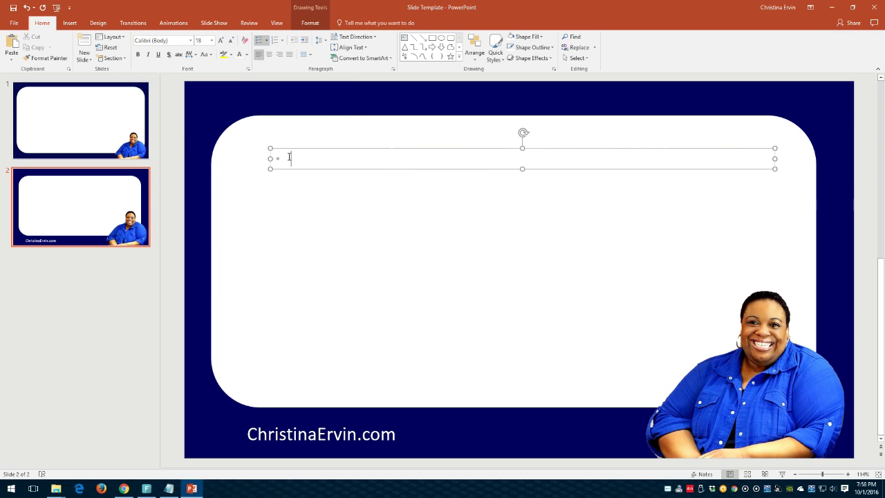
- Enter the bullets "Type in whatever you want to" and "This going to be your slide templates", and start a third bullet
type("Type in whatever you want to")
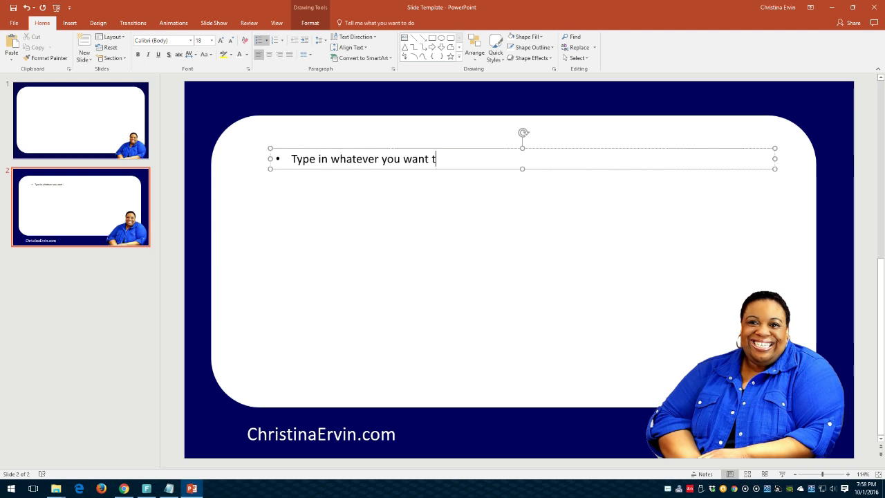
key("Return")
type("This going")
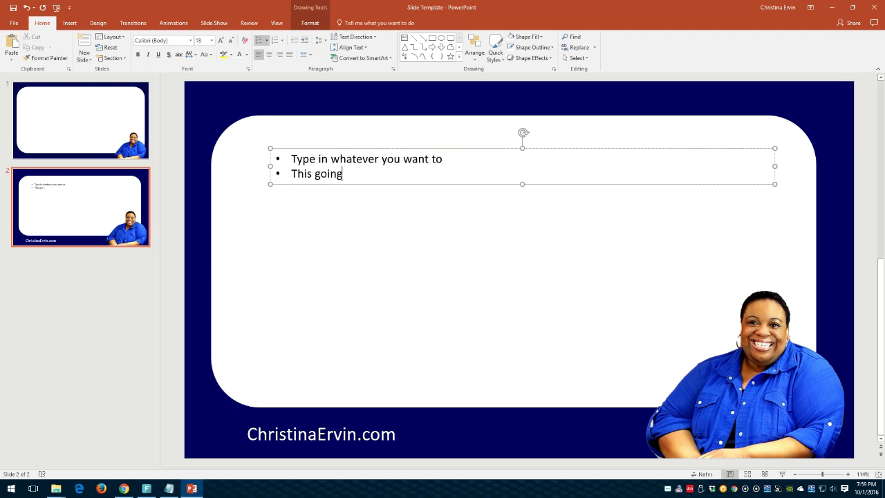
type(" to e")
type("e y")
type("our slide timp")
key("BackSpace")
key("BackSpace")
key("BackSpace")
type("e")
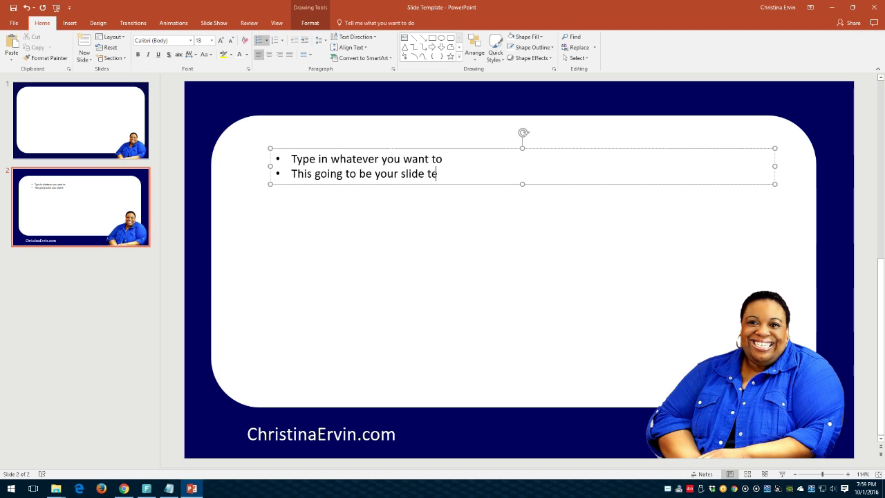
type("mplates")
key("Return")
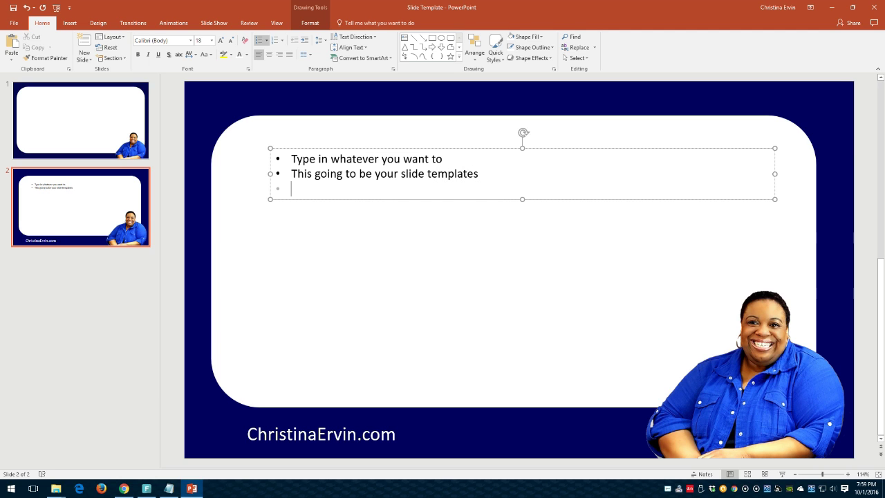
- Set the font size of both bullet lines to 54
left_click(307, 272)
left_click(473, 173)
left_click_drag(477, 174, 289, 159)
left_click(212, 40)
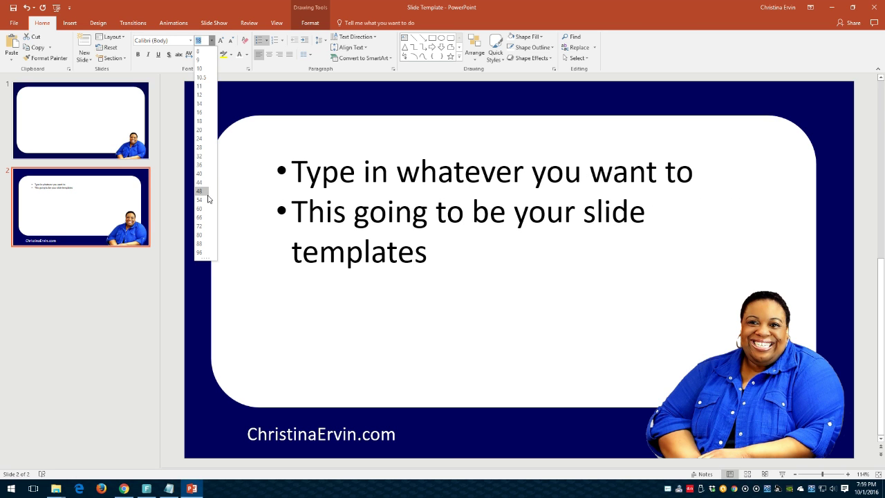
left_click(207, 202)
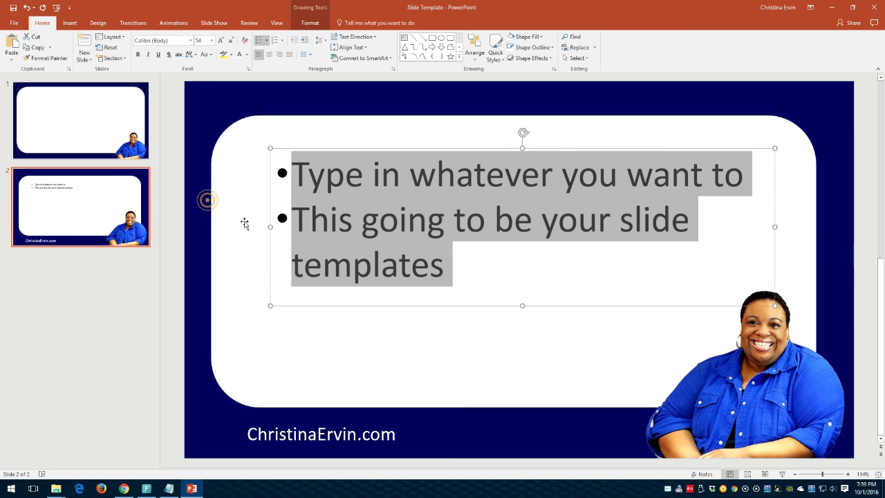
- Delete the word "templates" from the end of the second bullet and deselect everything on the slide
left_click(421, 265)
left_click(463, 270)
double_click(395, 261)
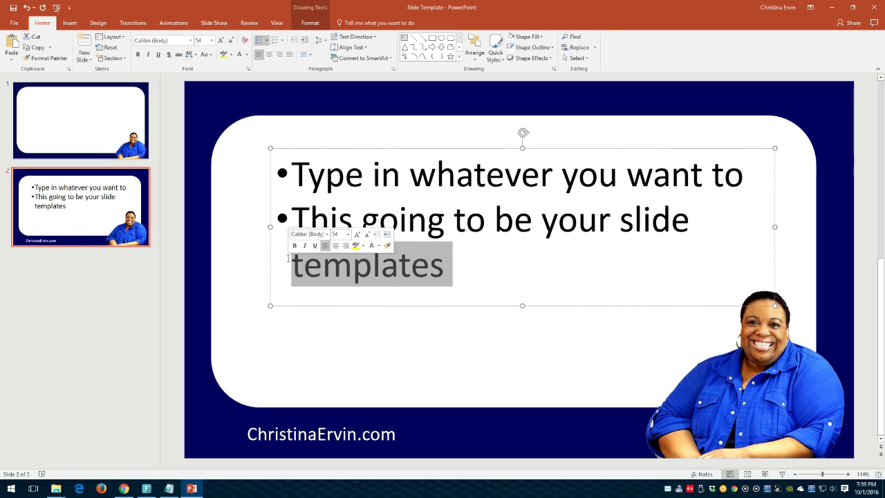
key("BackSpace")
left_click(297, 348)
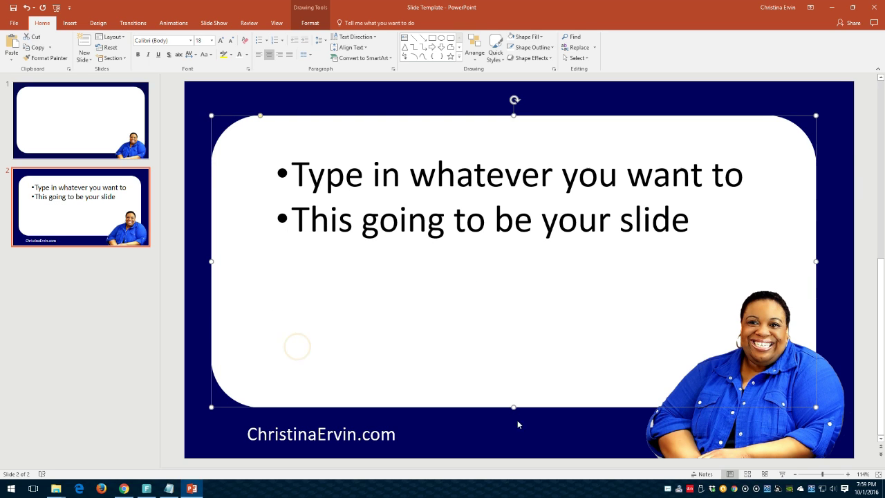
left_click(538, 436)
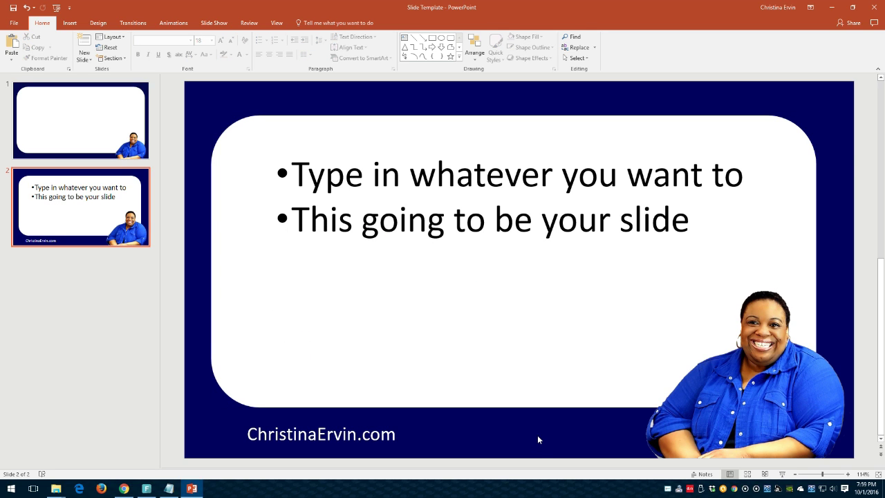